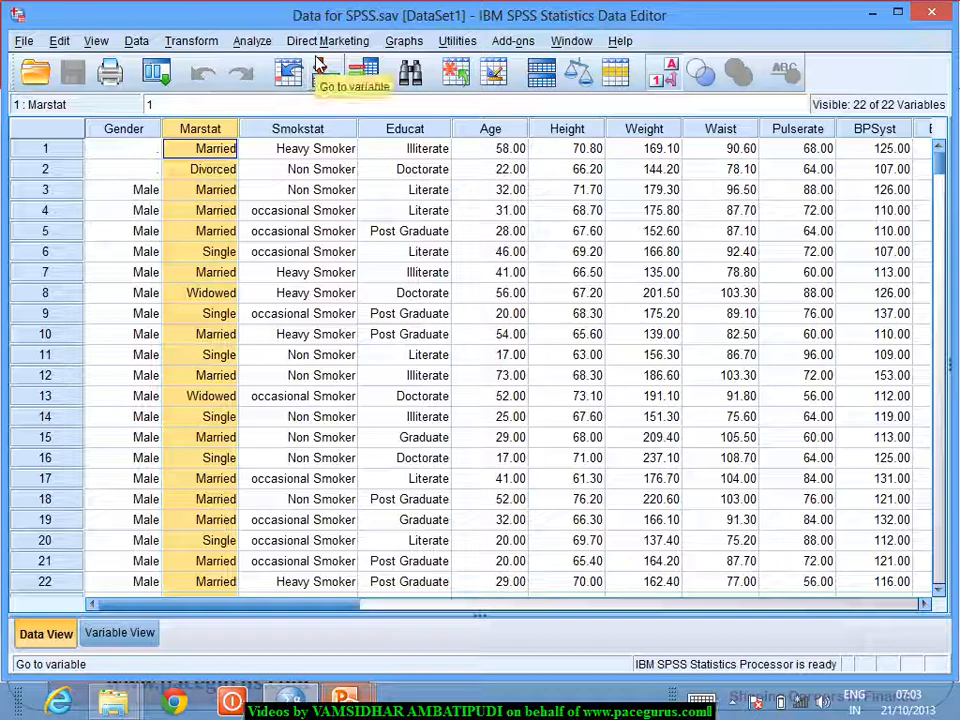
# Step: Set up a Crosstabs analysis with Marital Status in rows, Smoking Status in columns, and clustered bar charts displayed
pyautogui.click(251, 42)
pyautogui.moveTo(268, 90)
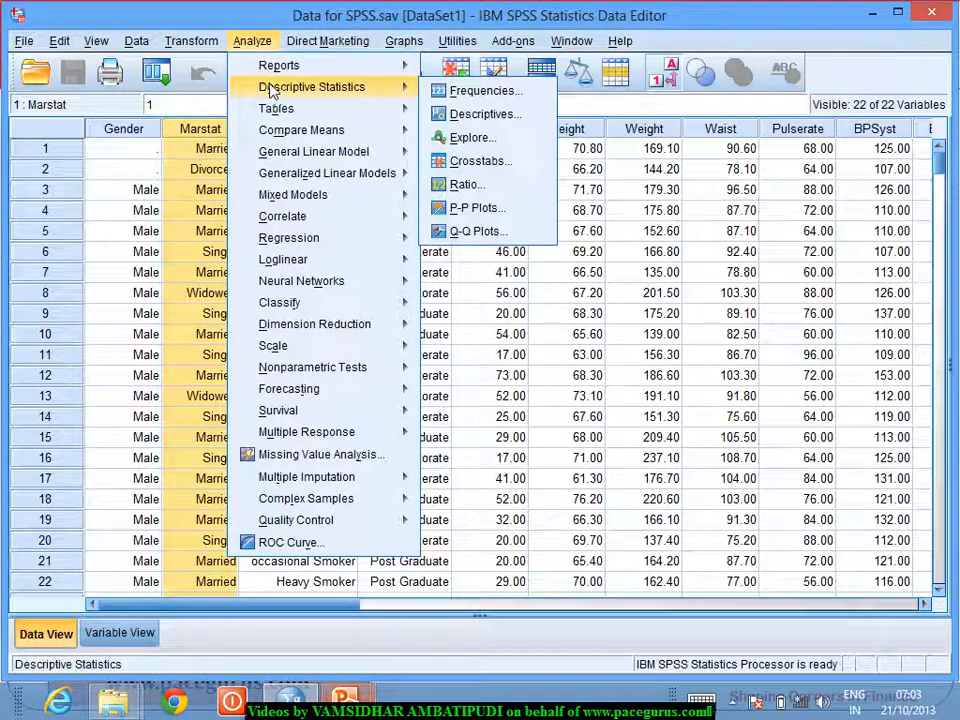
pyautogui.click(478, 161)
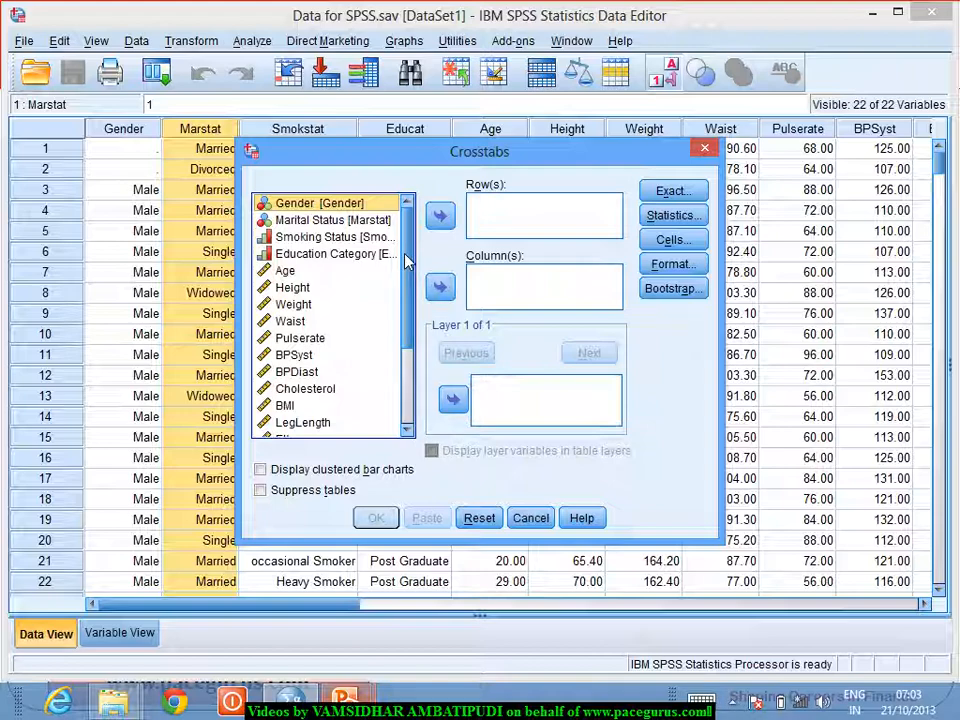
pyautogui.click(362, 240)
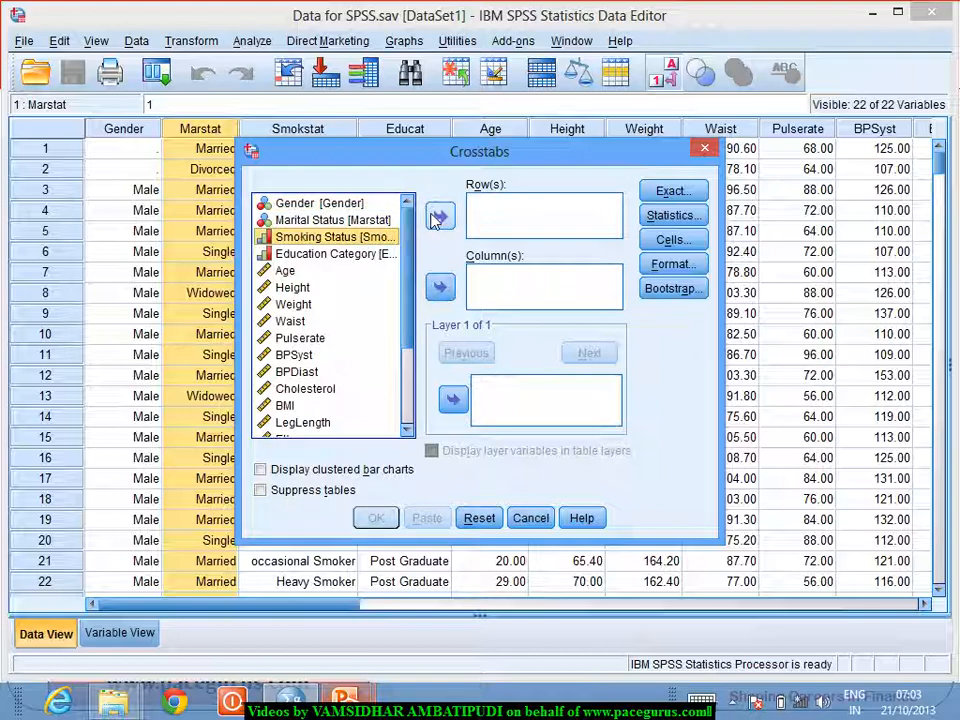
pyautogui.click(440, 288)
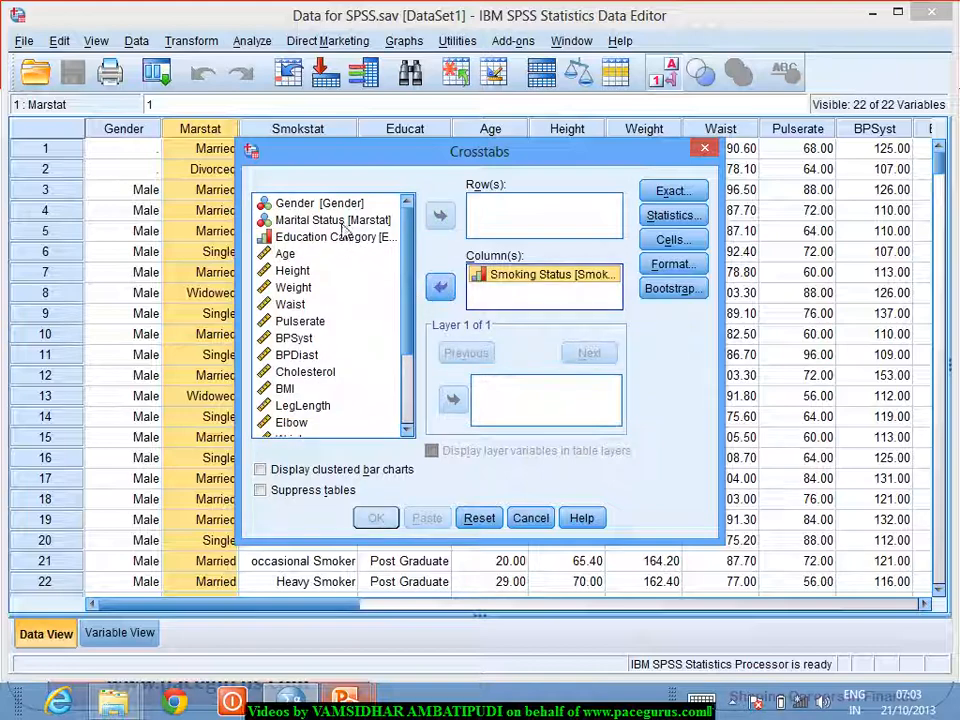
pyautogui.click(343, 221)
pyautogui.click(440, 216)
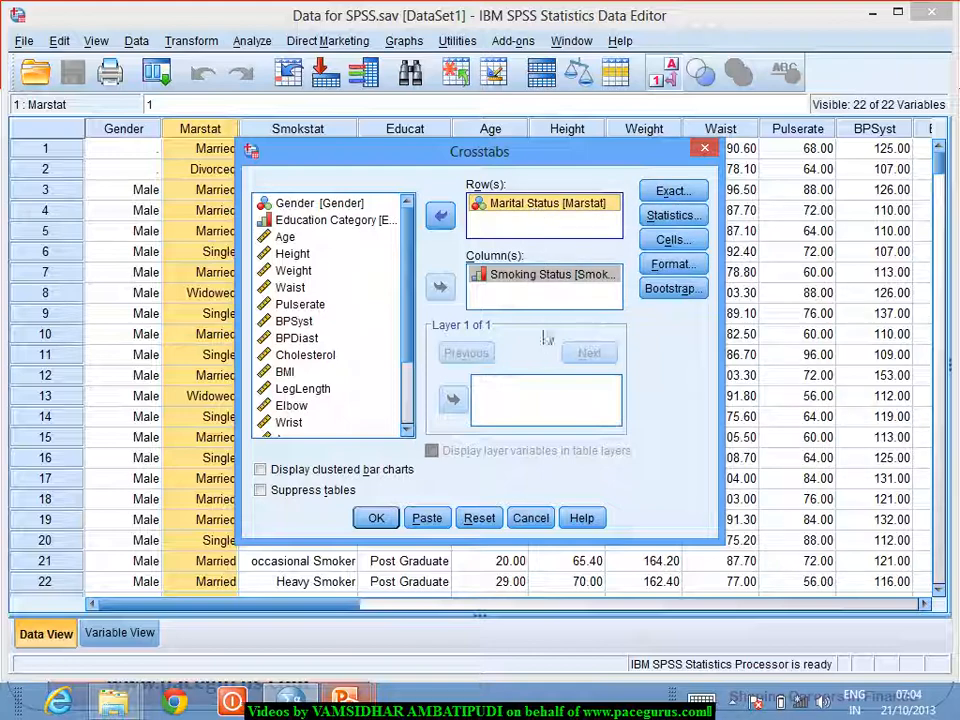
pyautogui.click(261, 469)
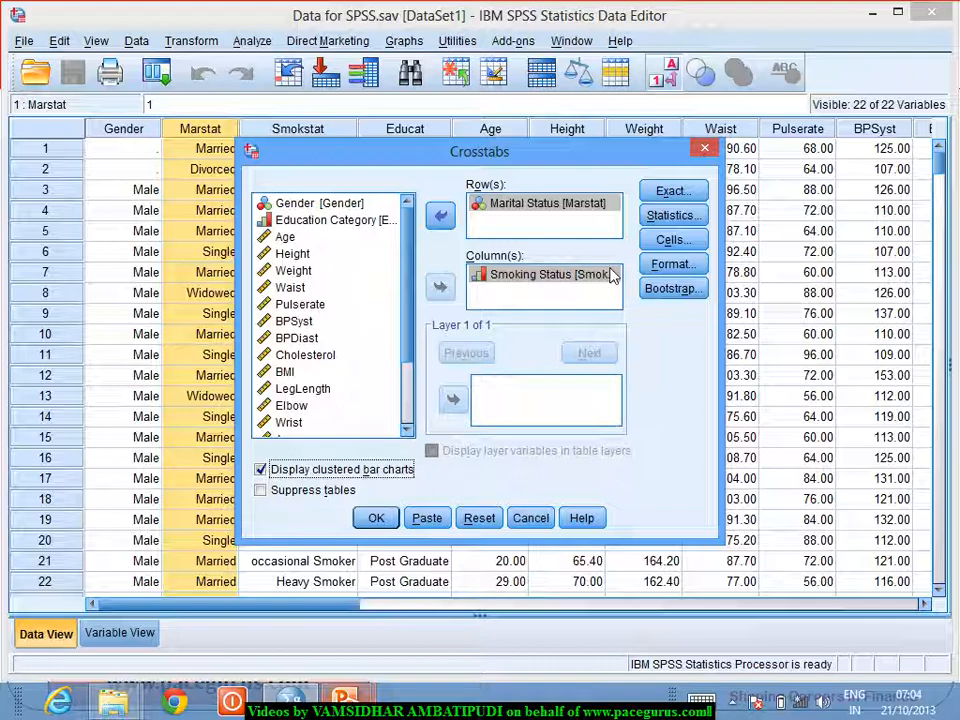
# Step: Include chi-square, contingency coefficient, Phi and Cramer's V, lambda and uncertainty coefficient in the crosstab statistics, and run the analysis
pyautogui.click(670, 217)
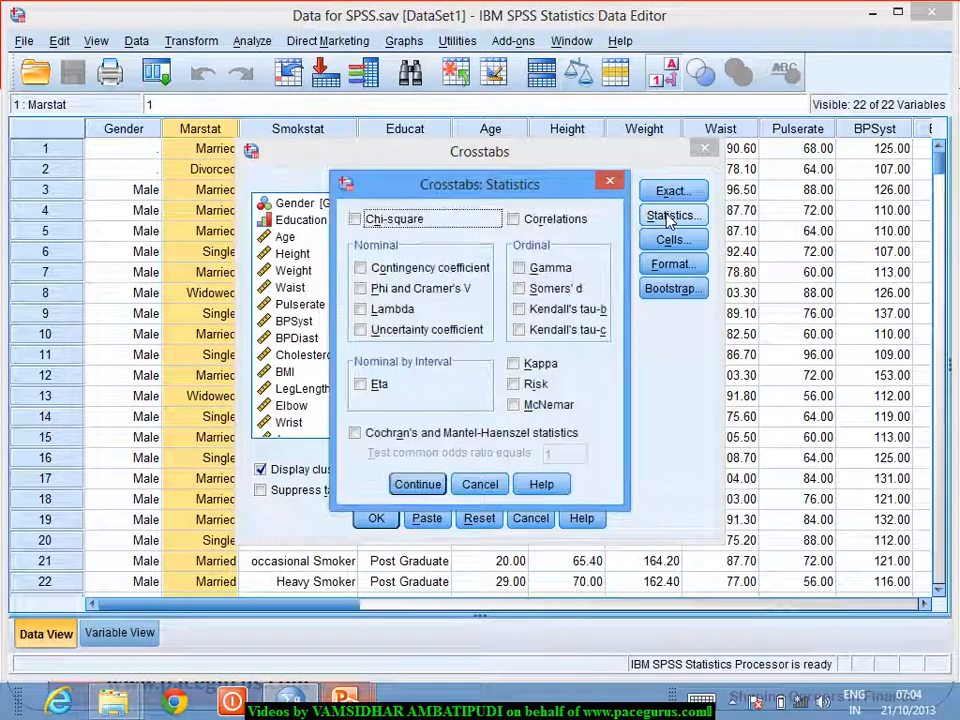
pyautogui.click(357, 221)
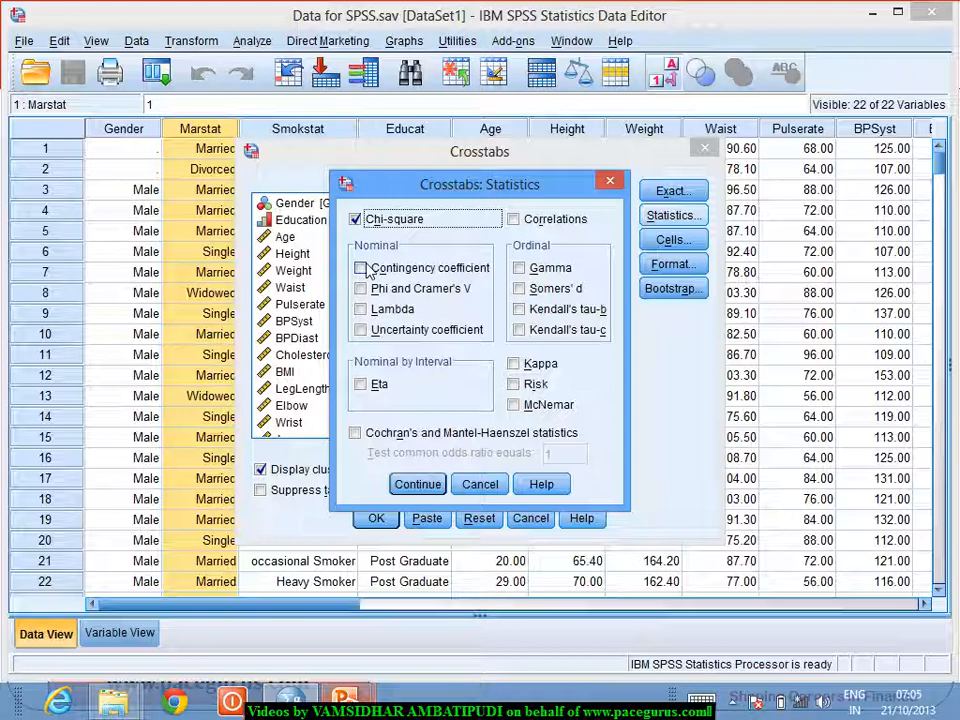
pyautogui.click(361, 268)
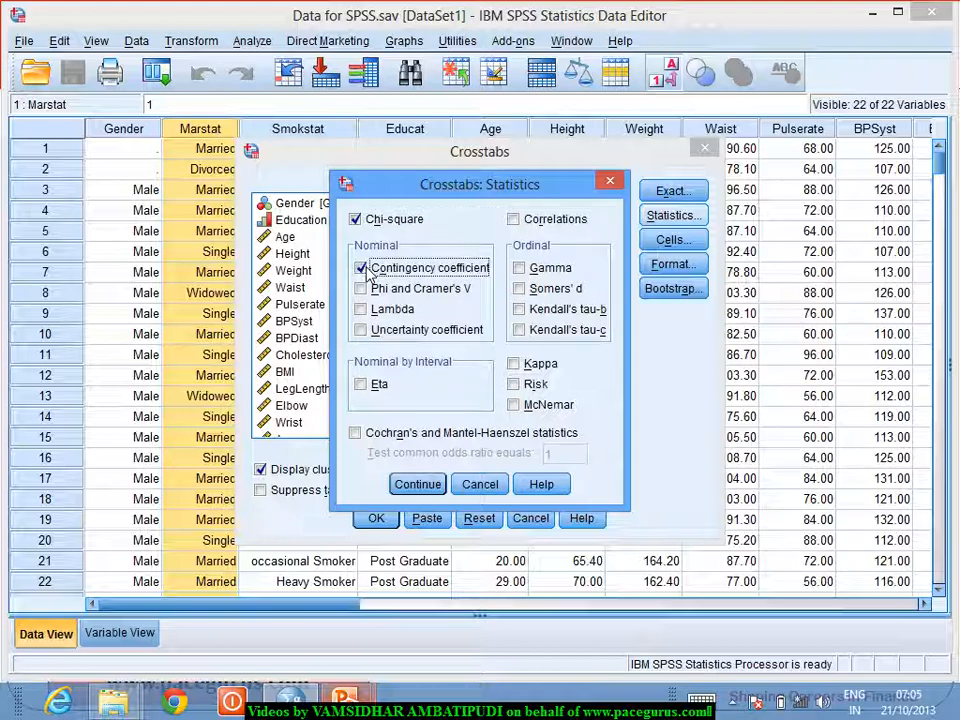
pyautogui.click(360, 289)
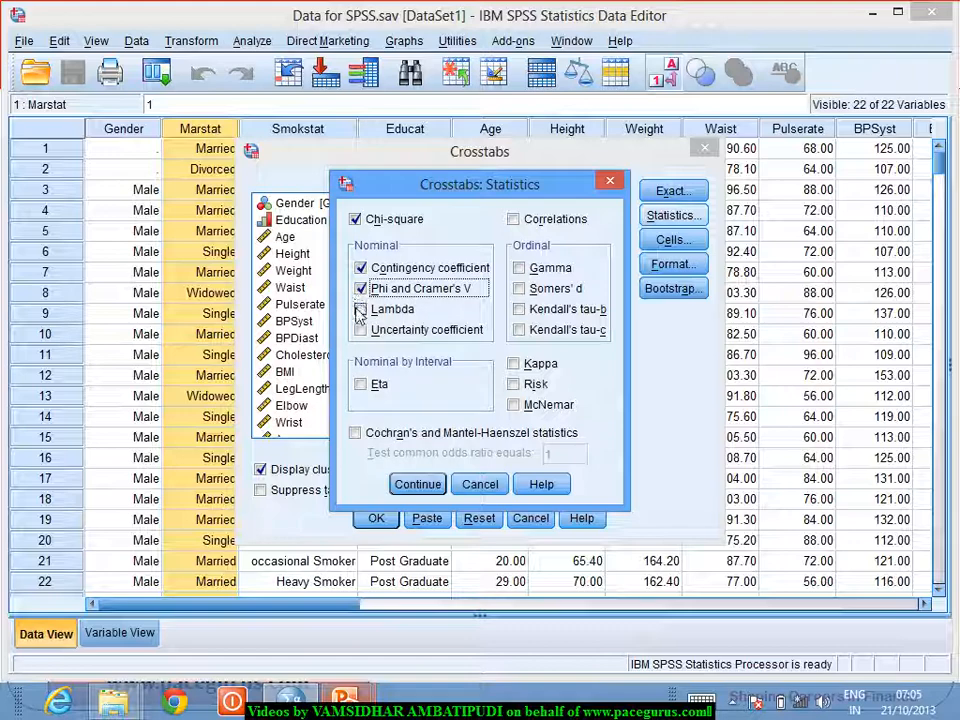
pyautogui.click(360, 309)
pyautogui.click(361, 331)
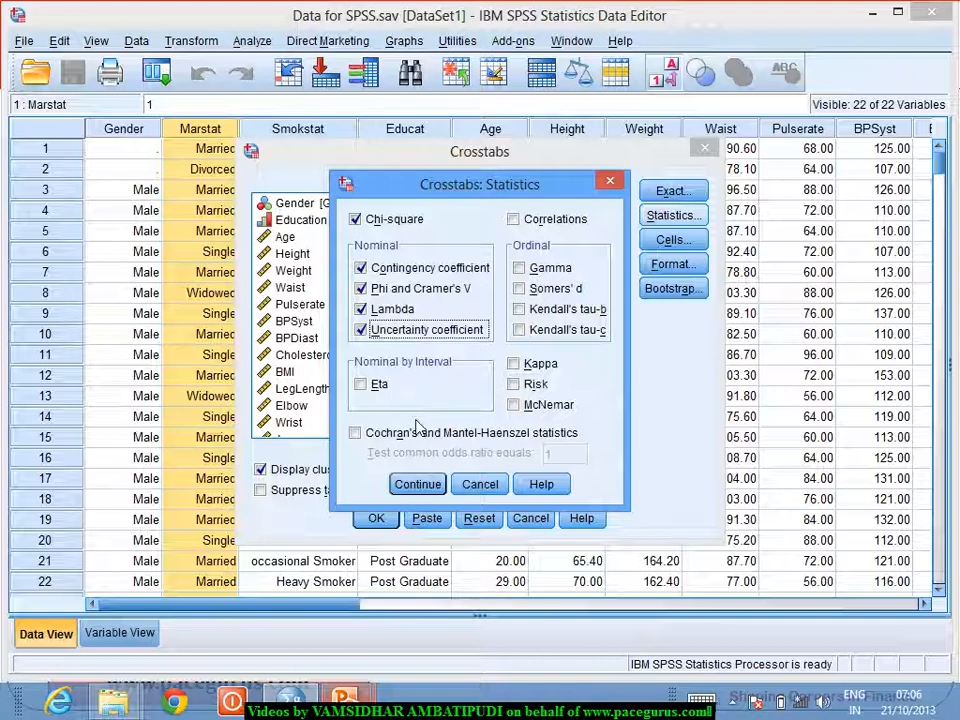
pyautogui.click(417, 485)
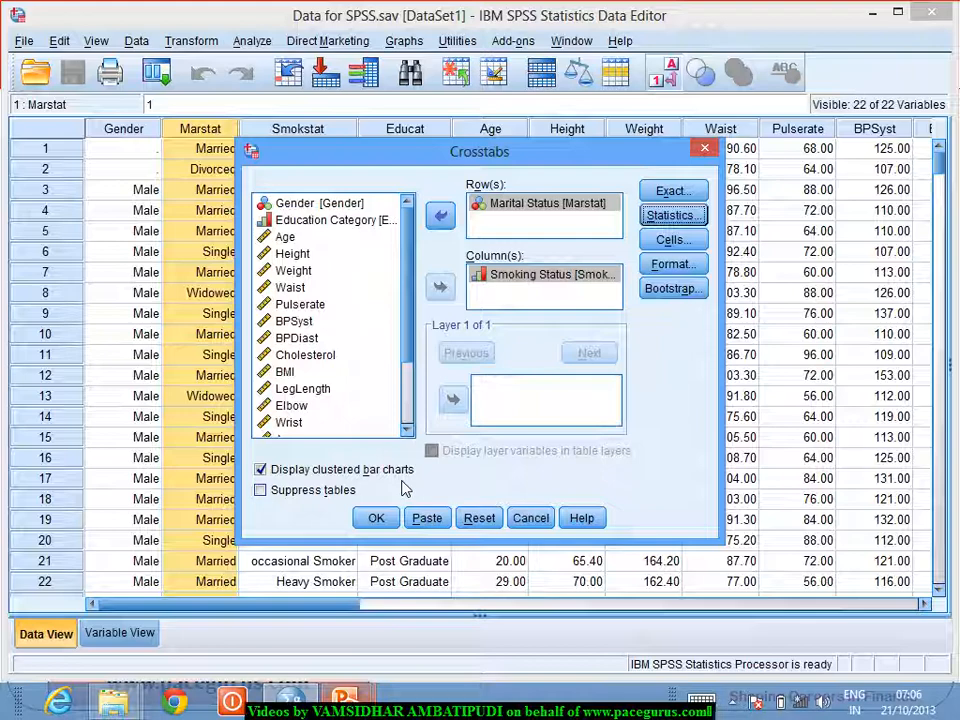
pyautogui.click(376, 518)
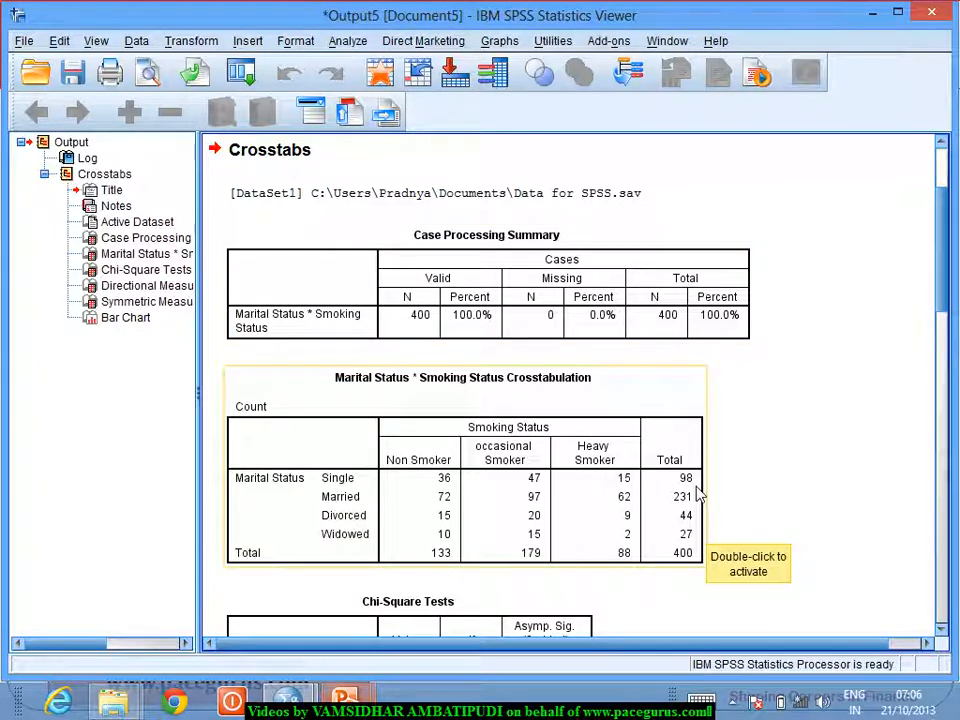
# Step: Examine the Marital Status by Smoking Status crosstabulation and the Chi-Square Tests table in the output
pyautogui.click(942, 630)
pyautogui.click(942, 630)
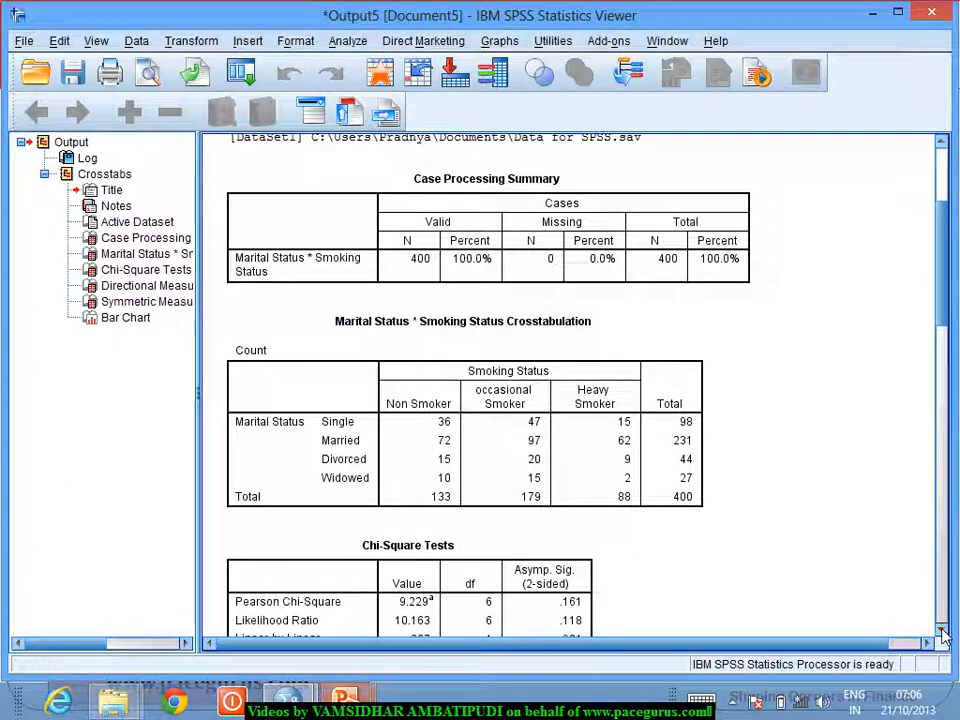
pyautogui.click(942, 630)
pyautogui.click(942, 630)
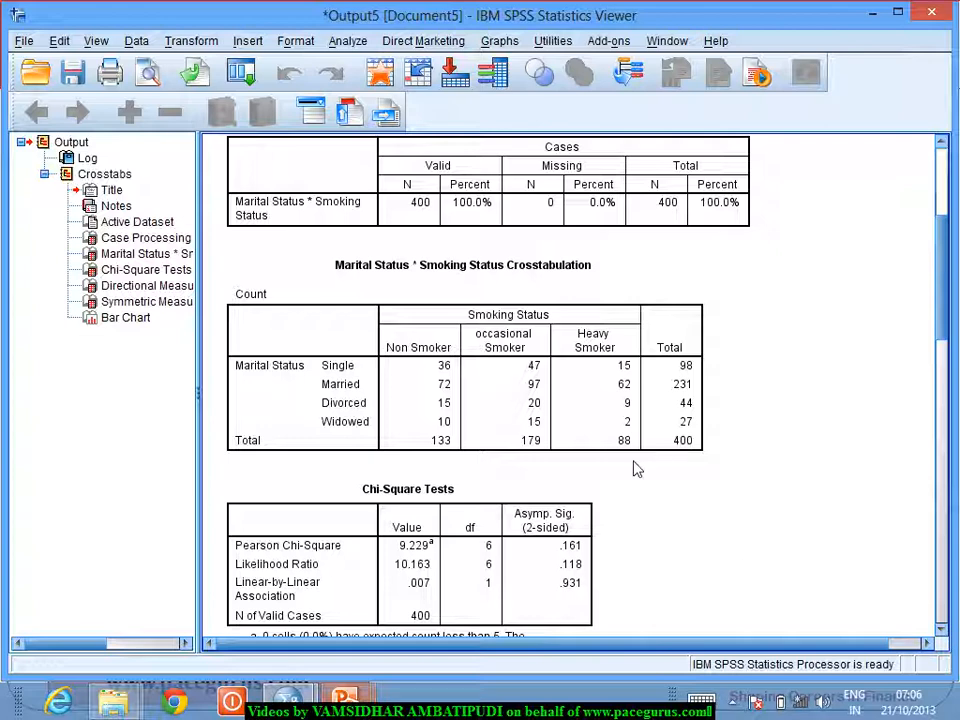
pyautogui.click(563, 350)
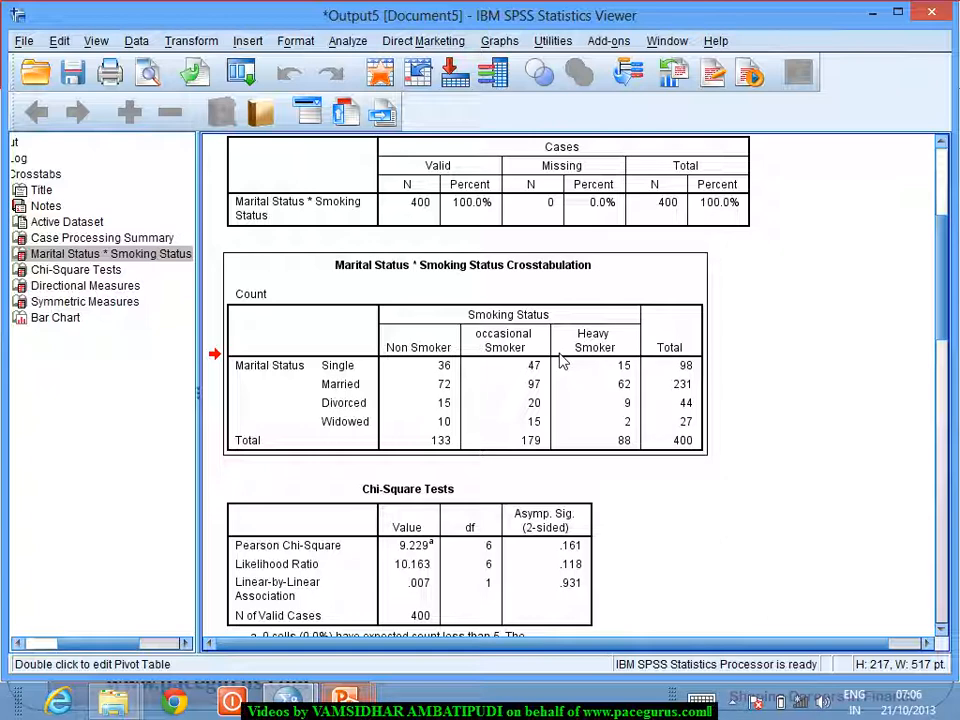
pyautogui.click(446, 366)
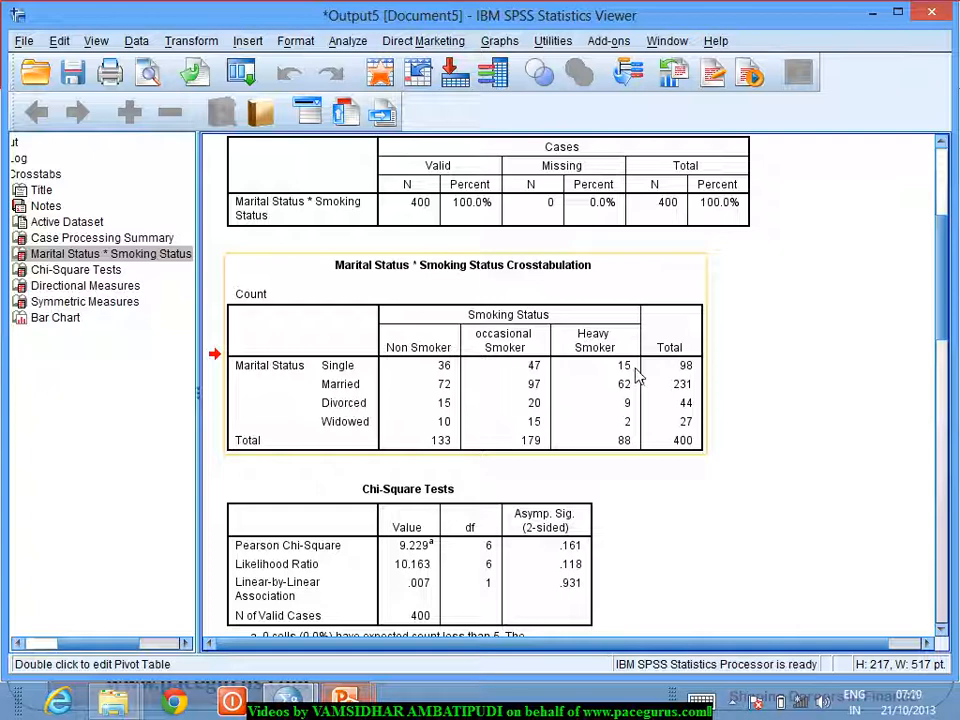
pyautogui.click(942, 632)
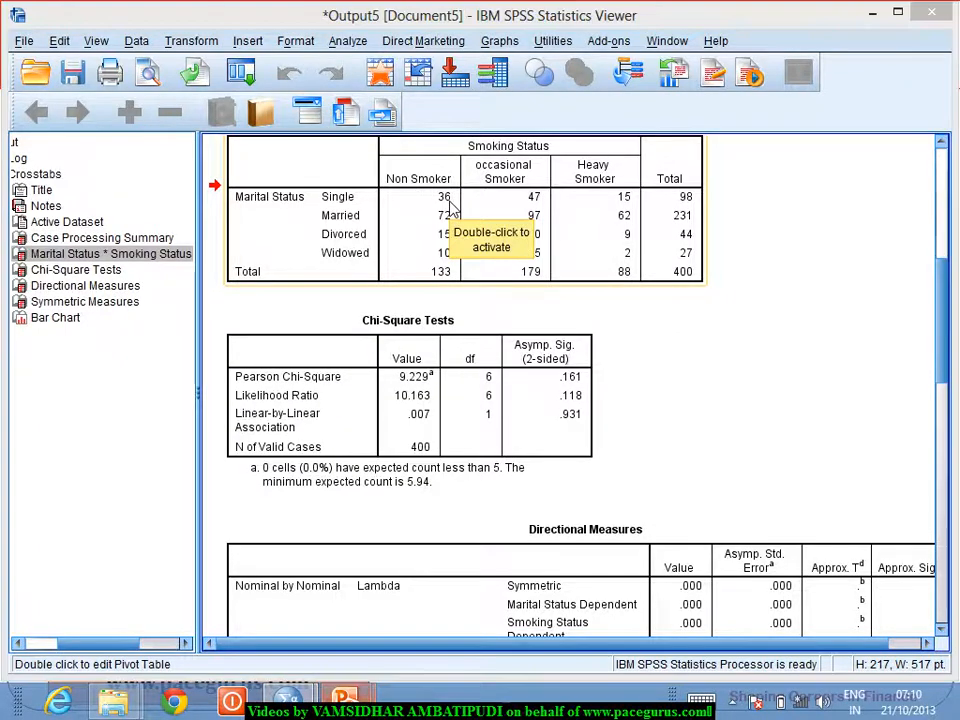
# Step: Switch to the PowerPoint slide show and handwrite "Expected Values" beside Cross Tabulation on the Key Points for Analysis slide
pyautogui.hotkey('alt', 'Tab')
pyautogui.hotkey('alt', 'Tab')
pyautogui.hotkey('alt', 'Tab')
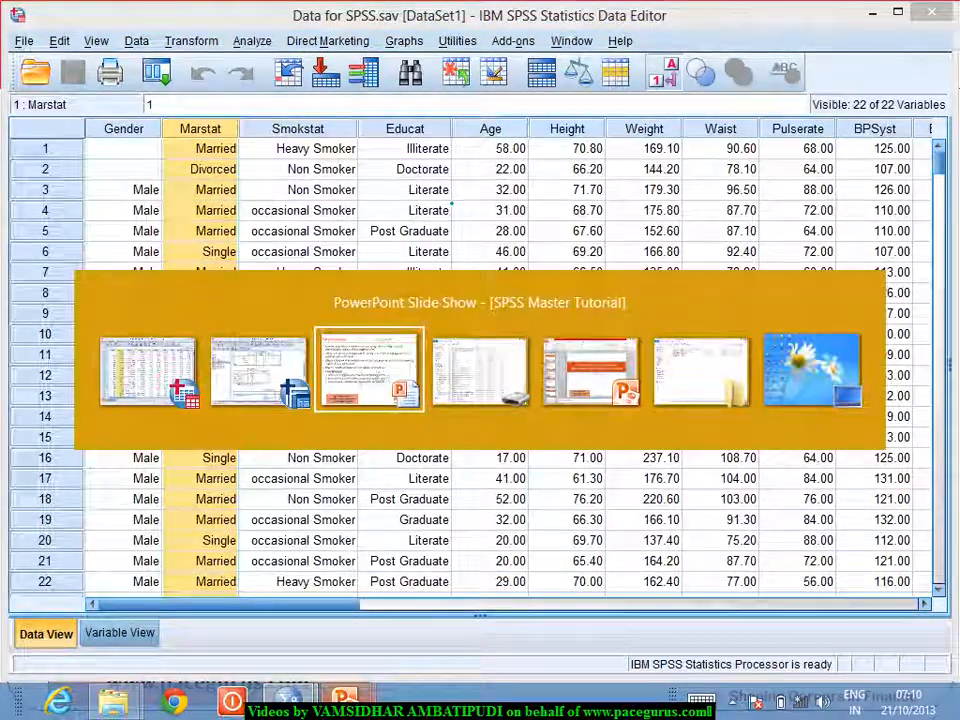
pyautogui.press('Right')
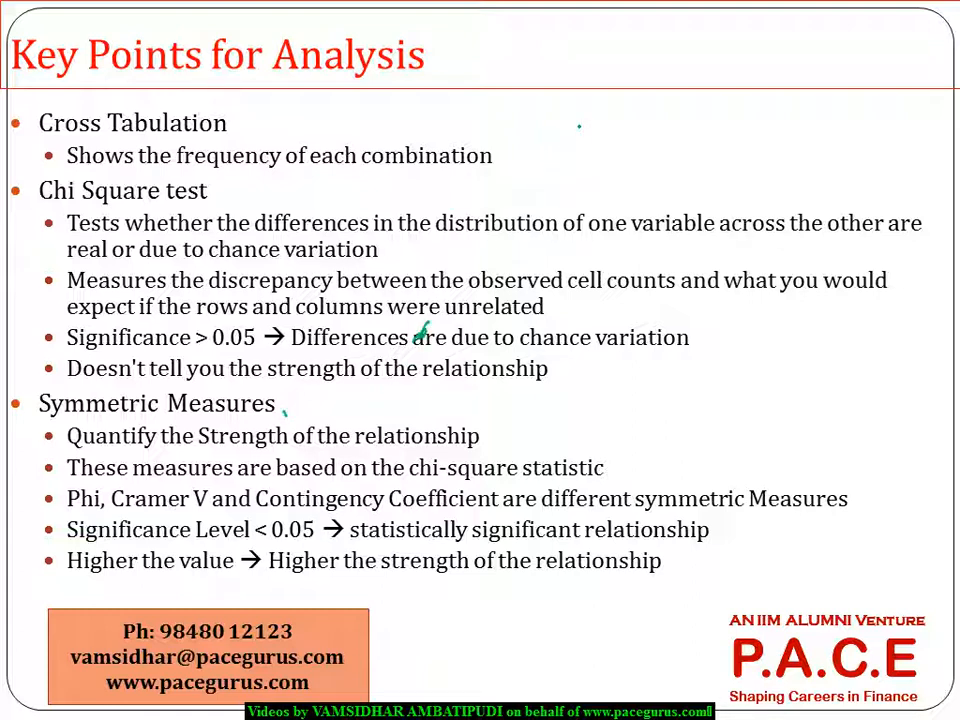
pyautogui.moveTo(578, 126); pyautogui.dragTo(617, 153)
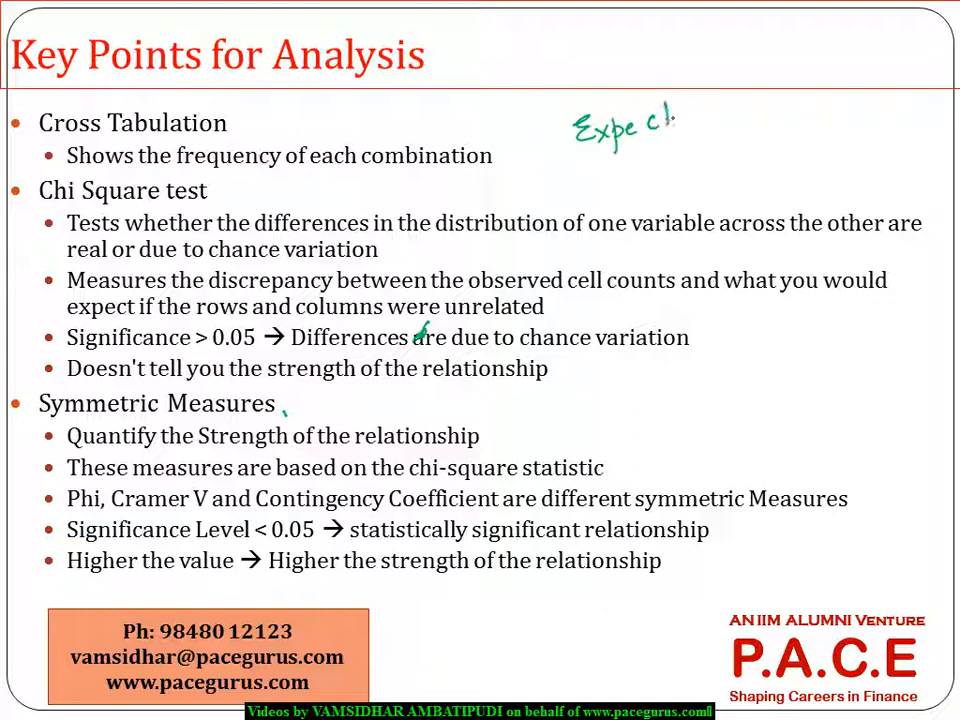
pyautogui.moveTo(674, 118)
pyautogui.mouseDown()
pyautogui.moveTo(722, 99)
pyautogui.moveTo(766, 116)
pyautogui.mouseUp()
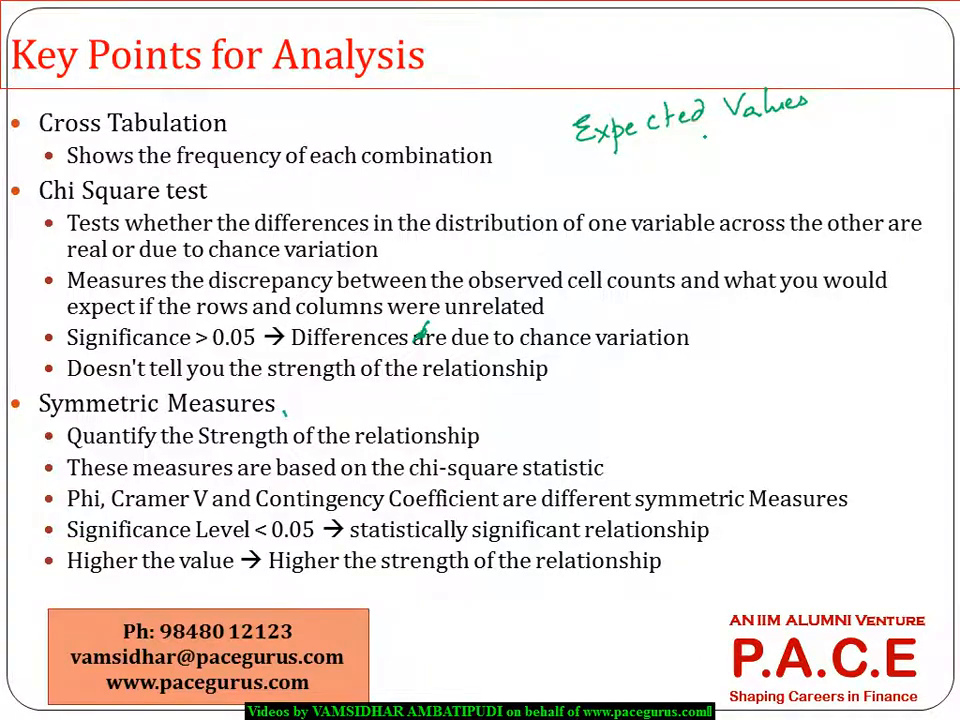
# Step: Check the Pearson chi-square significance in the SPSS output and handwrite "0.16" below "Expected Values" on the PowerPoint slide
pyautogui.hotkey('alt', 'Tab')
pyautogui.hotkey('alt', 'Tab')
pyautogui.hotkey('alt', 'Tab')
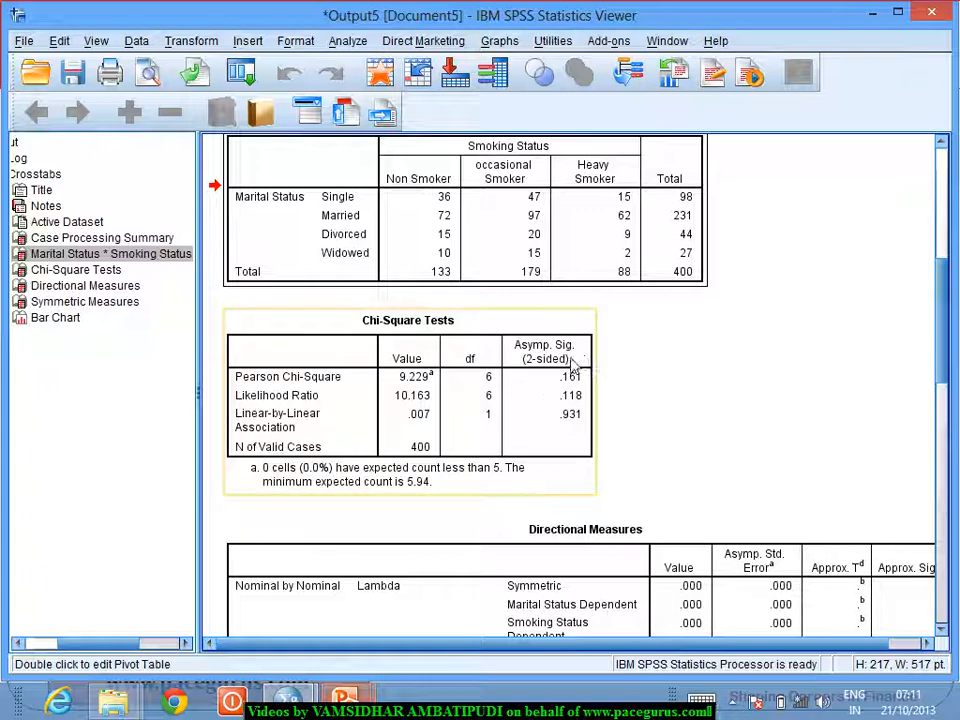
pyautogui.hotkey('alt', 'Tab')
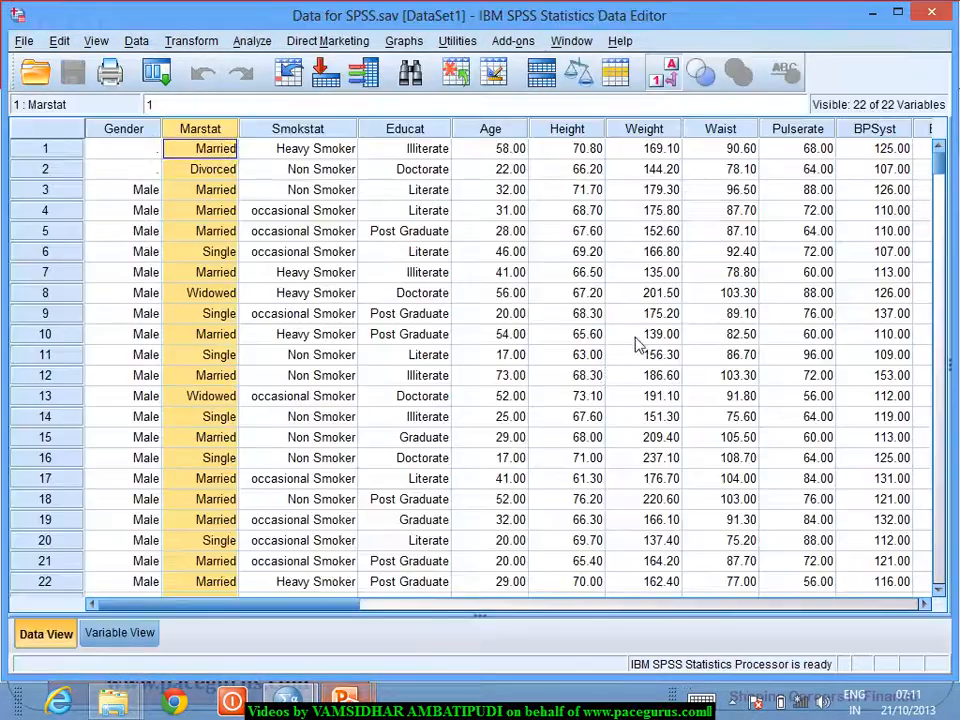
pyautogui.hotkey('alt', 'Tab')
pyautogui.hotkey('alt', 'Tab')
pyautogui.hotkey('alt', 'Tab')
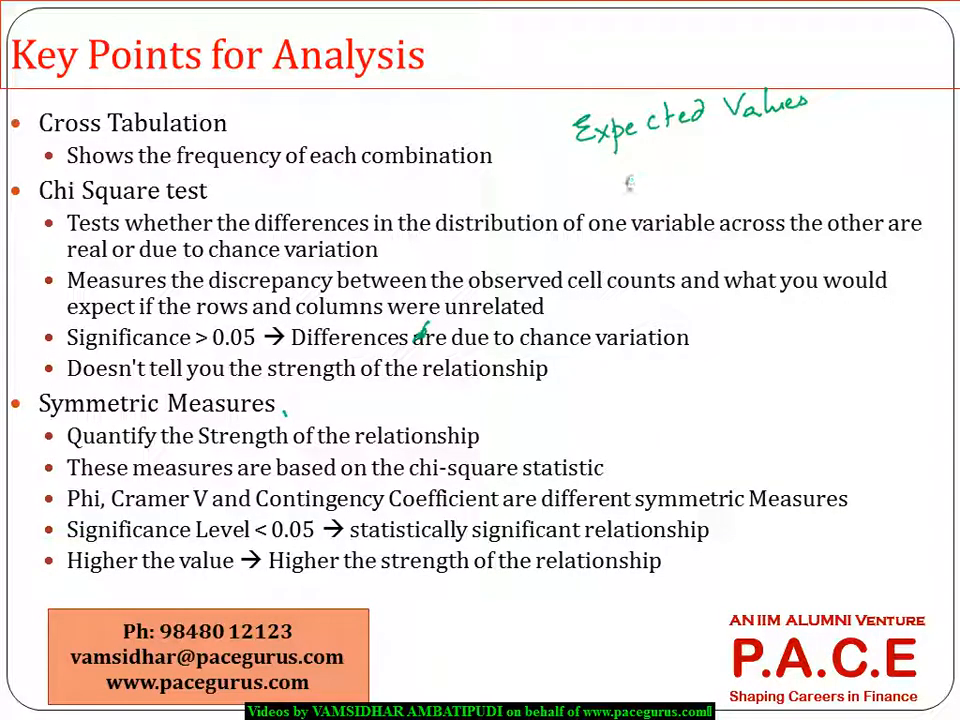
pyautogui.moveTo(638, 177); pyautogui.dragTo(690, 179)
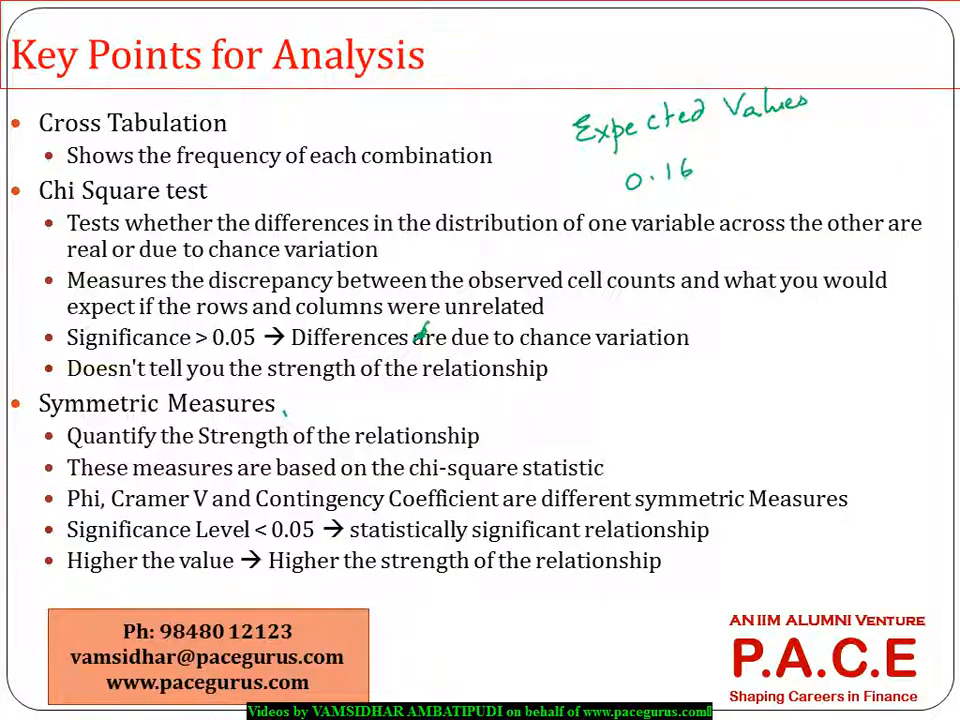
# Step: Circle 0.05 in the chi-square significance bullet, extend the handwritten note with "> 0.05" and an arrow, and underline 0.16
pyautogui.hotkey('alt', 'Tab')
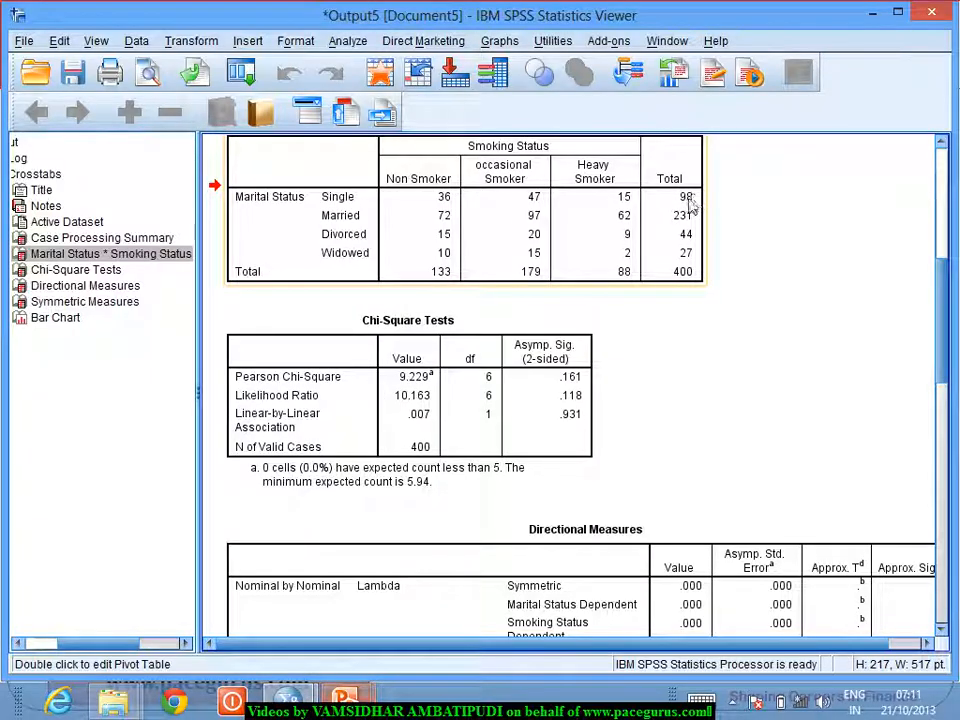
pyautogui.hotkey('alt', 'Tab')
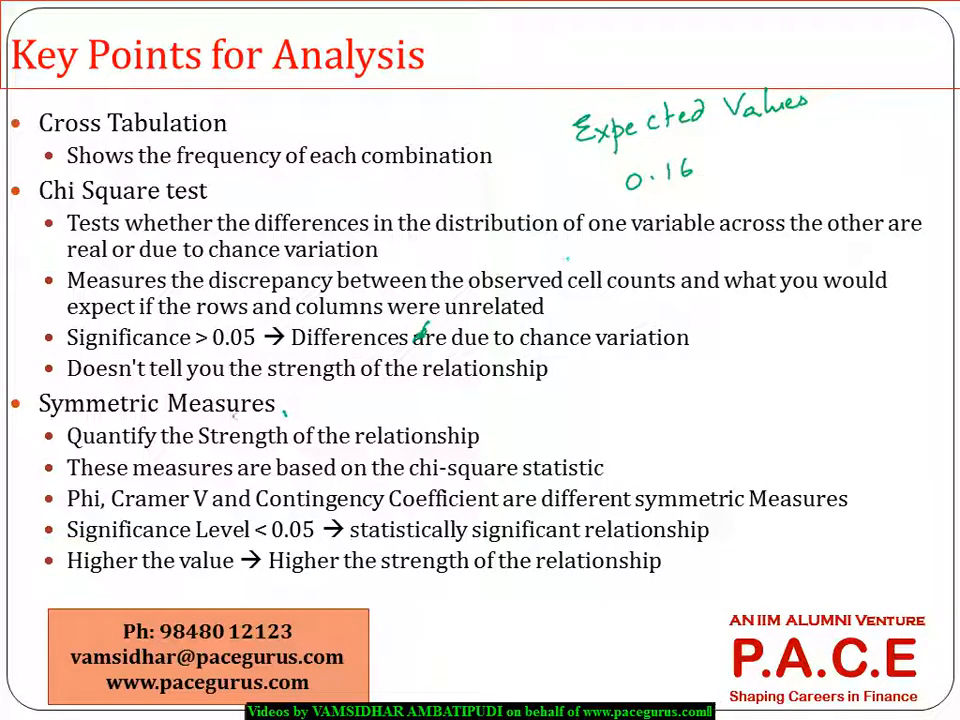
pyautogui.moveTo(255, 310)
pyautogui.mouseDown()
pyautogui.moveTo(262, 345)
pyautogui.moveTo(258, 312)
pyautogui.mouseUp()
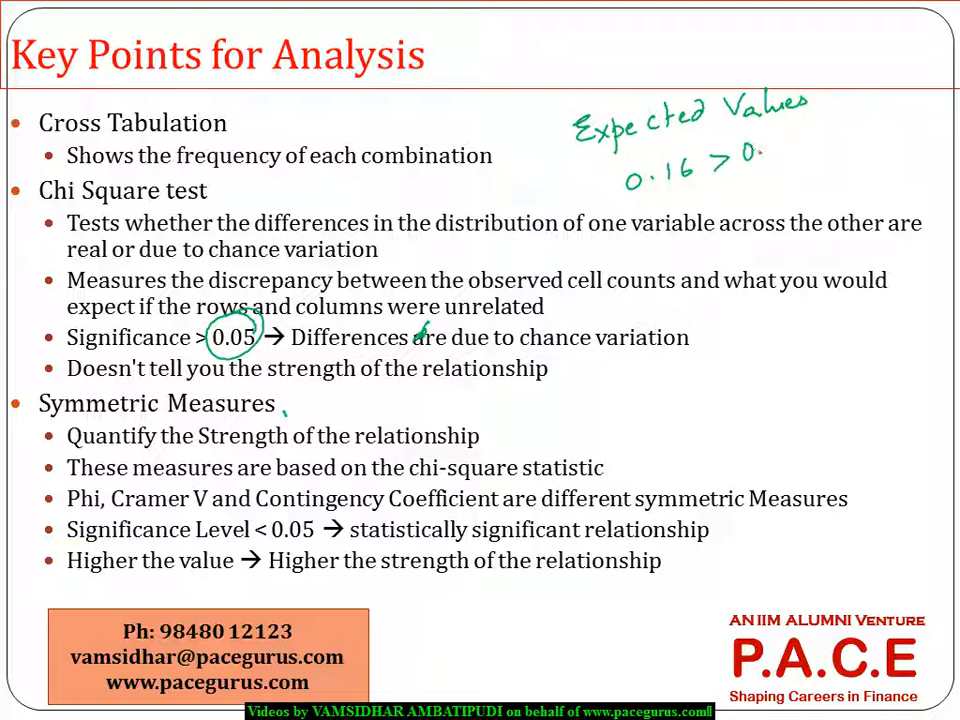
pyautogui.moveTo(789, 128); pyautogui.dragTo(800, 123)
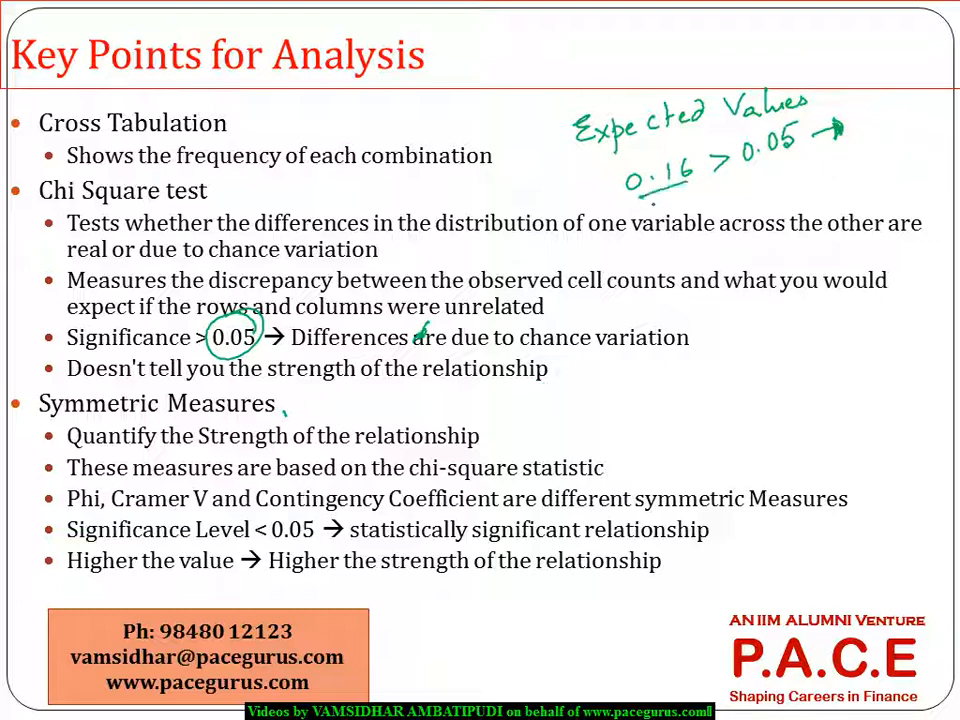
pyautogui.moveTo(648, 204); pyautogui.dragTo(692, 189)
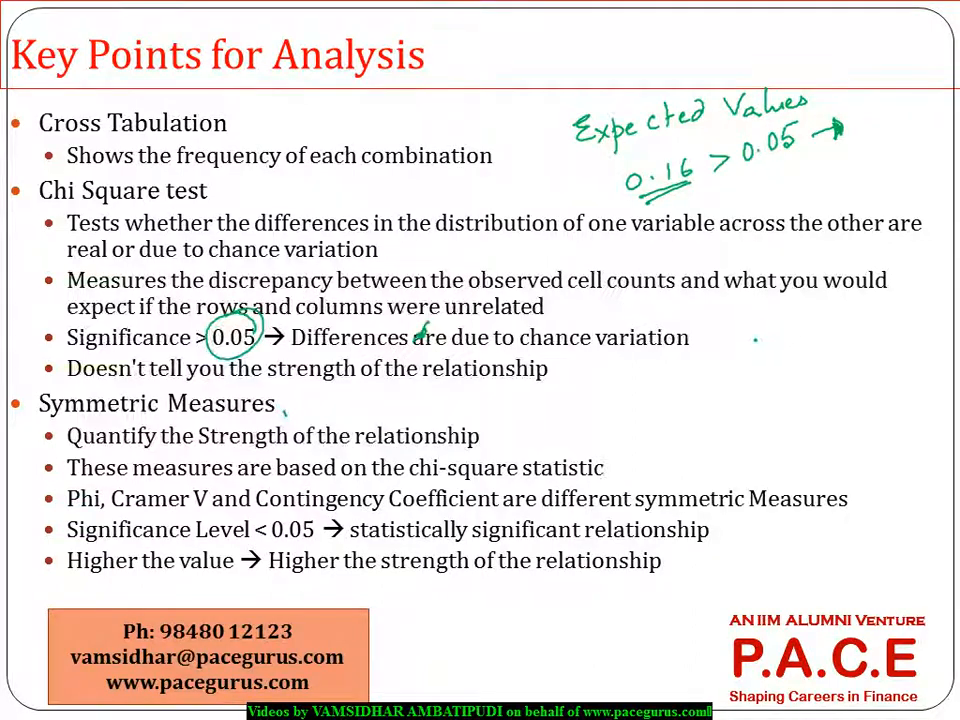
# Step: Handwrite "There is a uniformity" beside the chi-square significance bullet on the slide and return to the SPSS output
pyautogui.hotkey('alt', 'Tab')
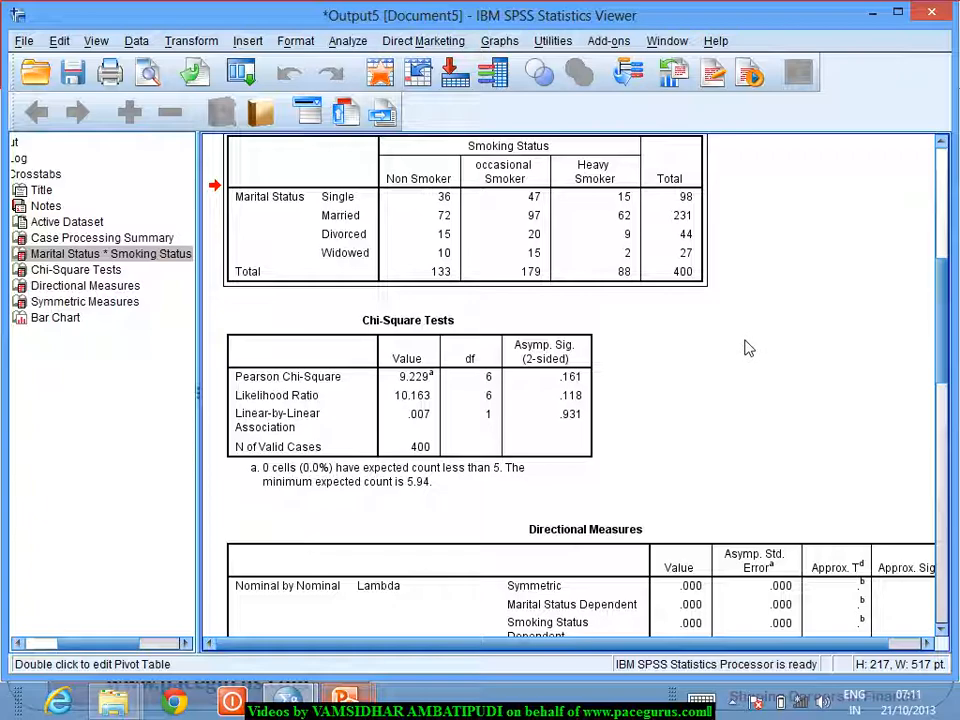
pyautogui.hotkey('alt', 'Tab')
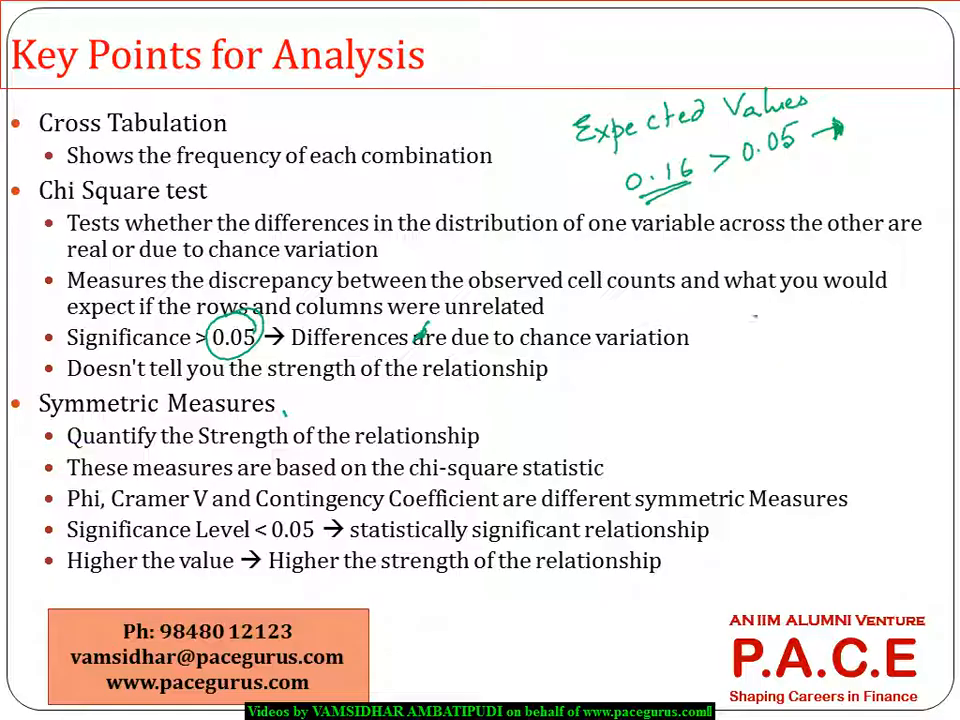
pyautogui.moveTo(753, 337)
pyautogui.mouseDown()
pyautogui.moveTo(815, 343)
pyautogui.moveTo(955, 313)
pyautogui.mouseUp()
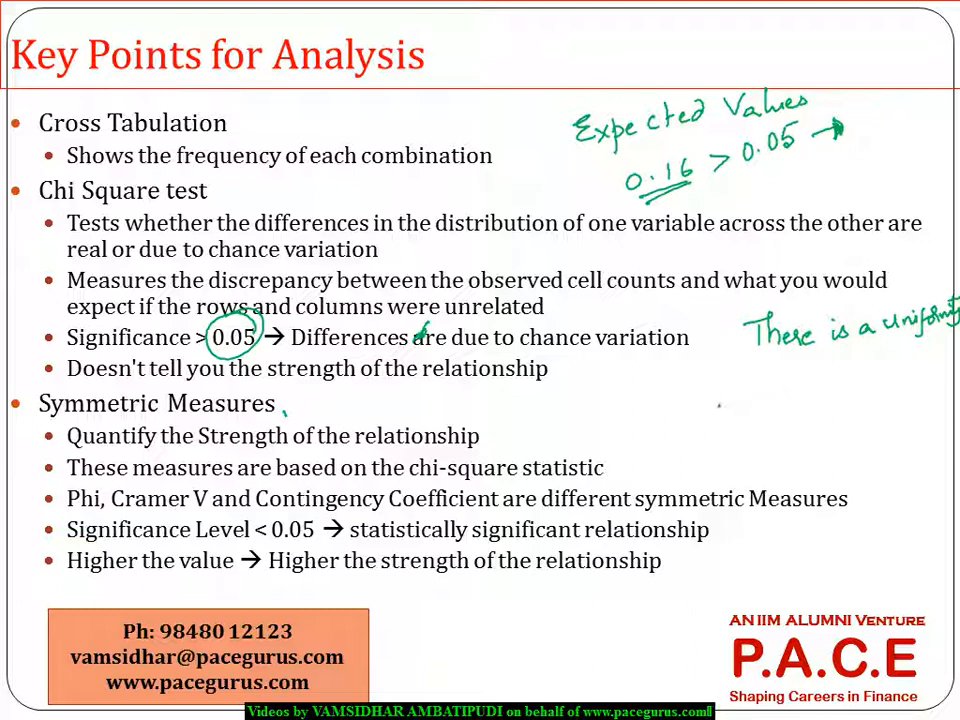
pyautogui.hotkey('alt', 'Tab')
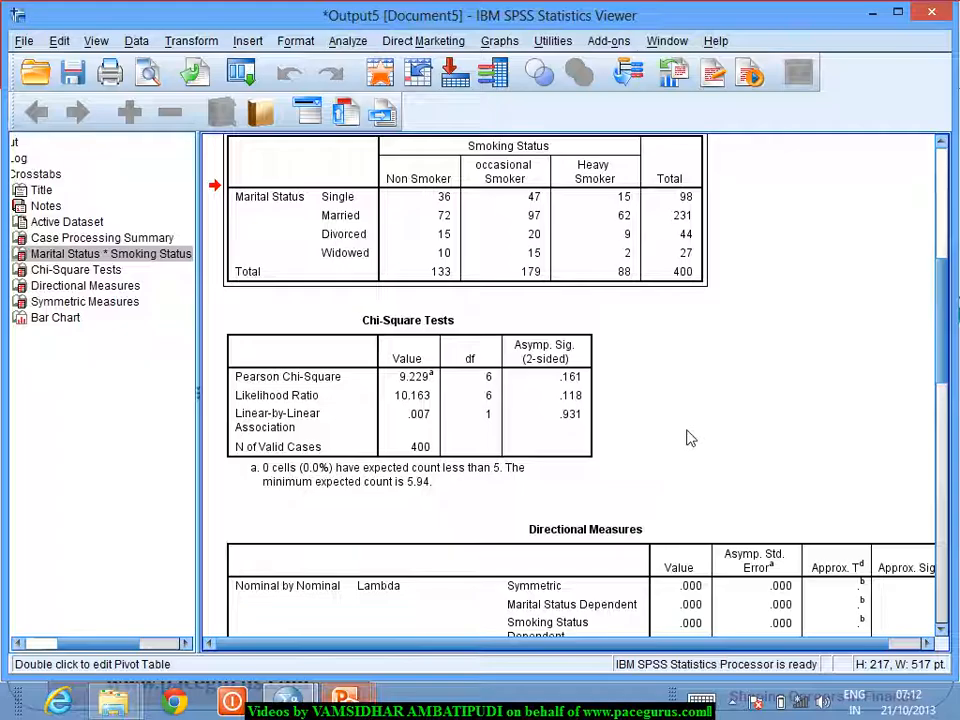
# Step: Switch to the PowerPoint slide and circle the word "uniformity" in the handwritten note with the pen
pyautogui.click(621, 276)
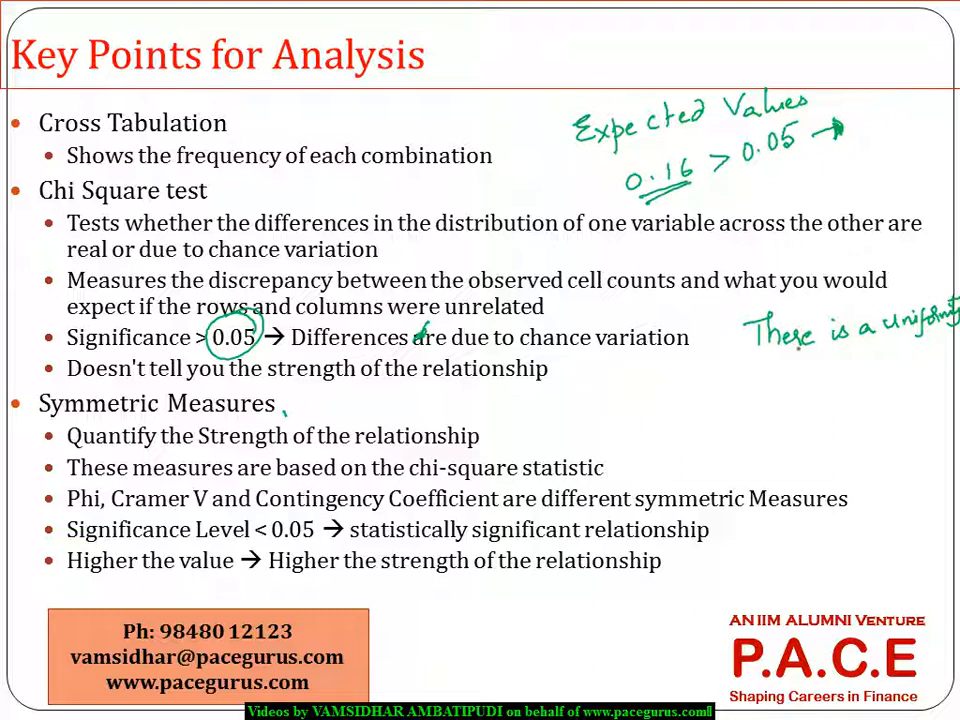
pyautogui.moveTo(910, 290)
pyautogui.mouseDown()
pyautogui.moveTo(882, 345)
pyautogui.moveTo(925, 288)
pyautogui.mouseUp()
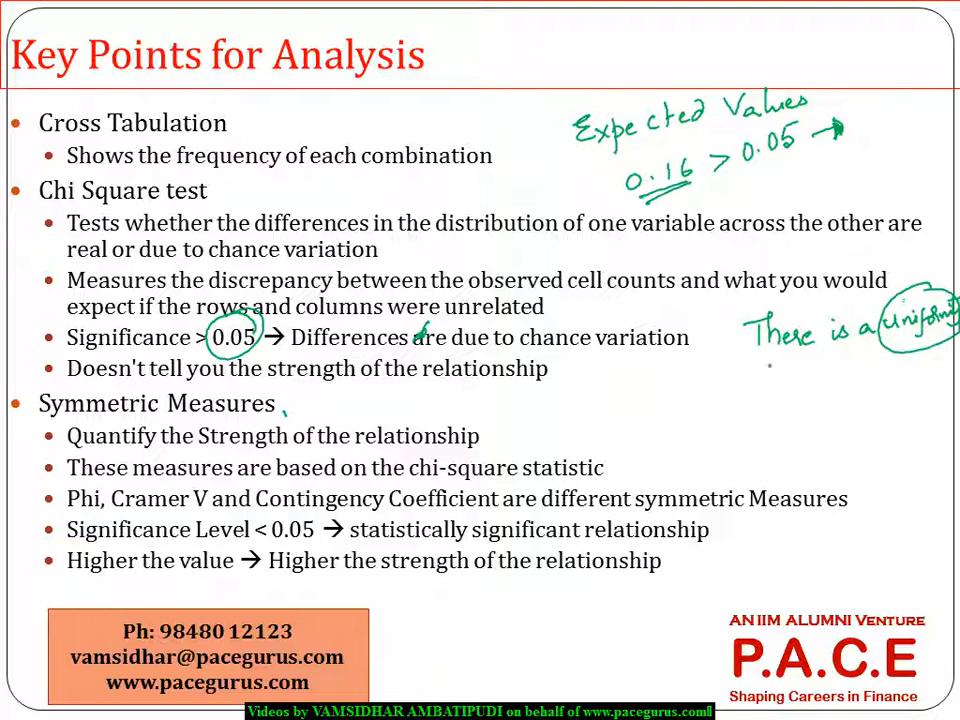
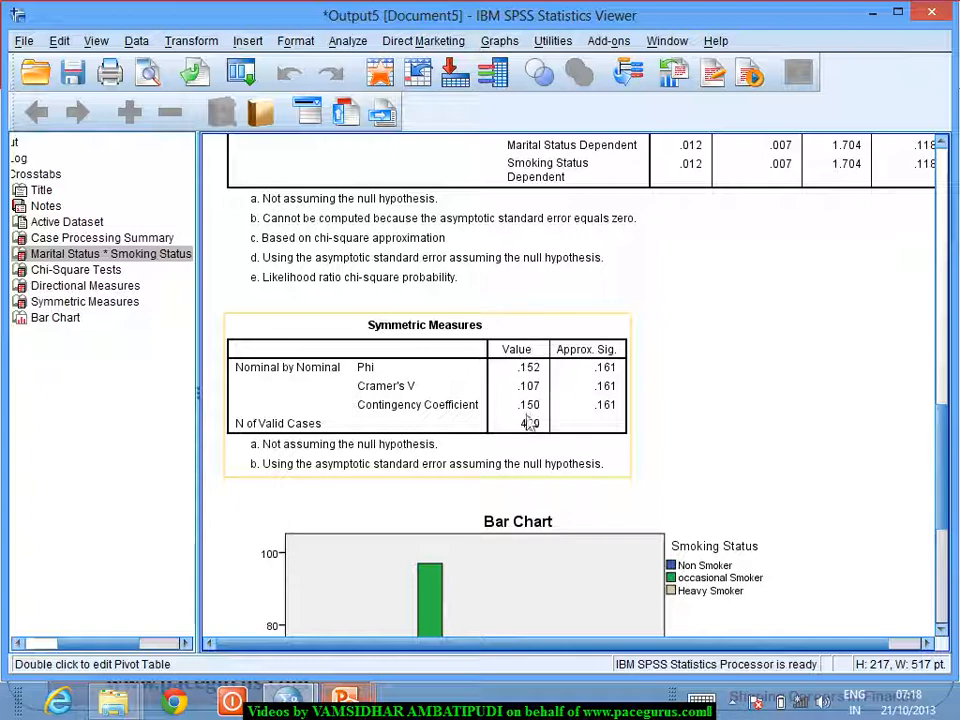
# Step: Switch to the PowerPoint slide, add a pen stroke below the handwritten "Higher → Stronger" note, and return to the SPSS output
pyautogui.hotkey('alt', 'Tab')
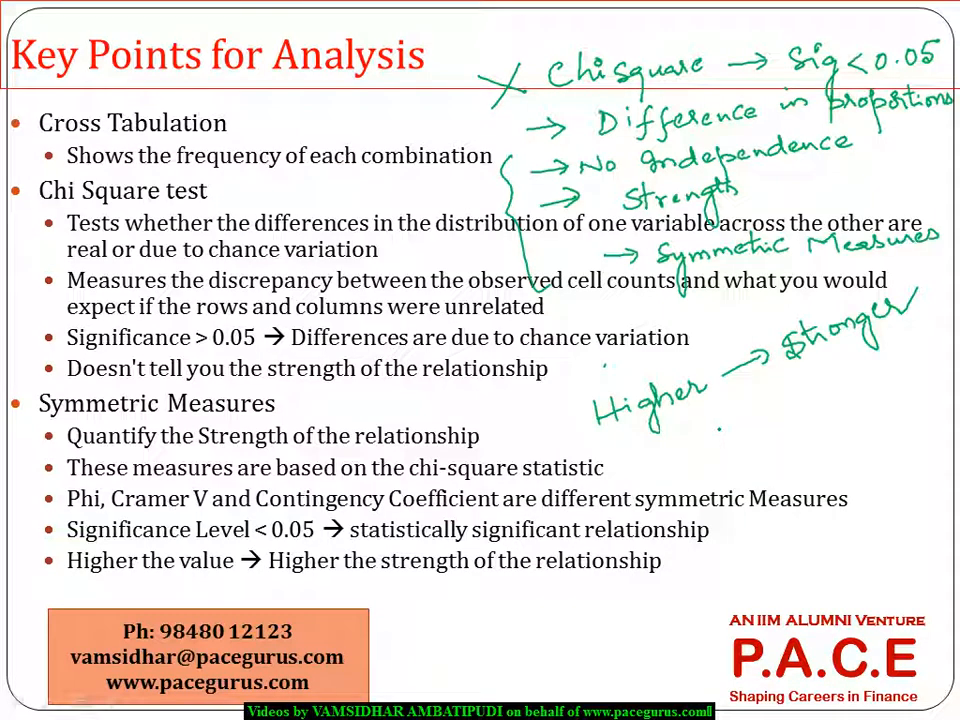
pyautogui.moveTo(718, 428)
pyautogui.mouseDown()
pyautogui.moveTo(775, 431)
pyautogui.moveTo(858, 402)
pyautogui.mouseUp()
pyautogui.hotkey('alt', 'Tab')
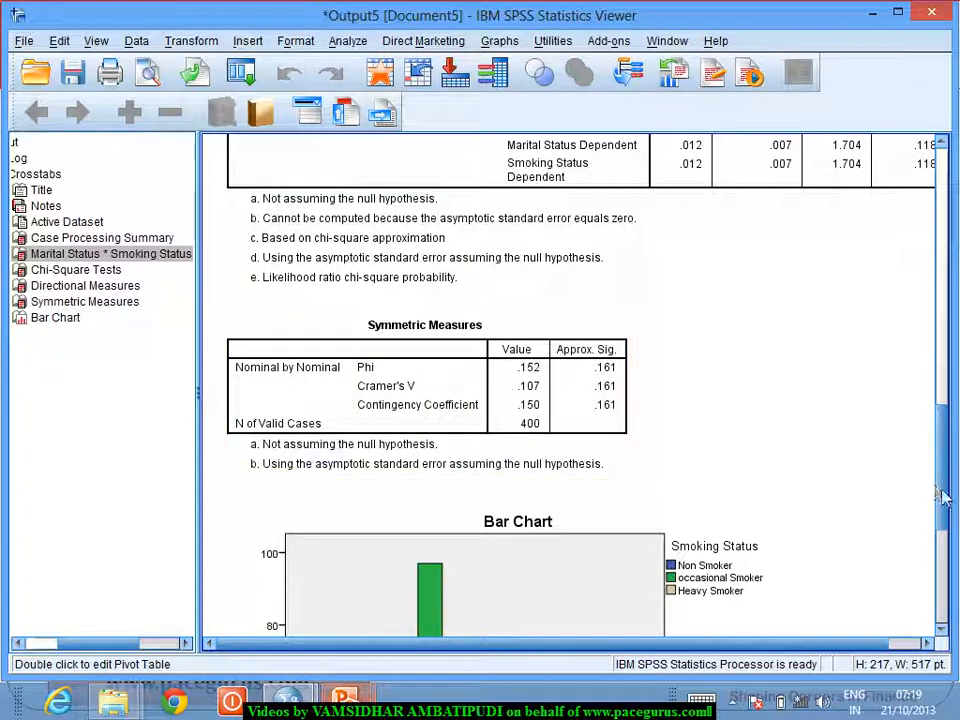
# Step: Examine the Directional Measures table across its full width, including Approx. Sig., and the marital status by smoking status bar chart
pyautogui.moveTo(944, 489); pyautogui.dragTo(944, 434)
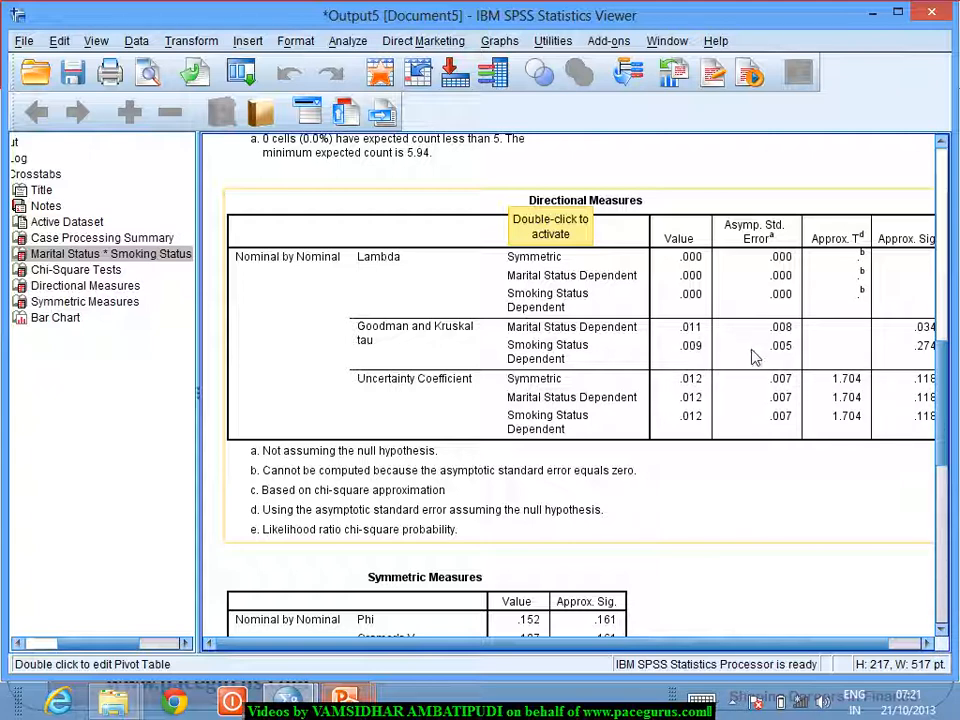
pyautogui.moveTo(797, 643); pyautogui.dragTo(849, 635)
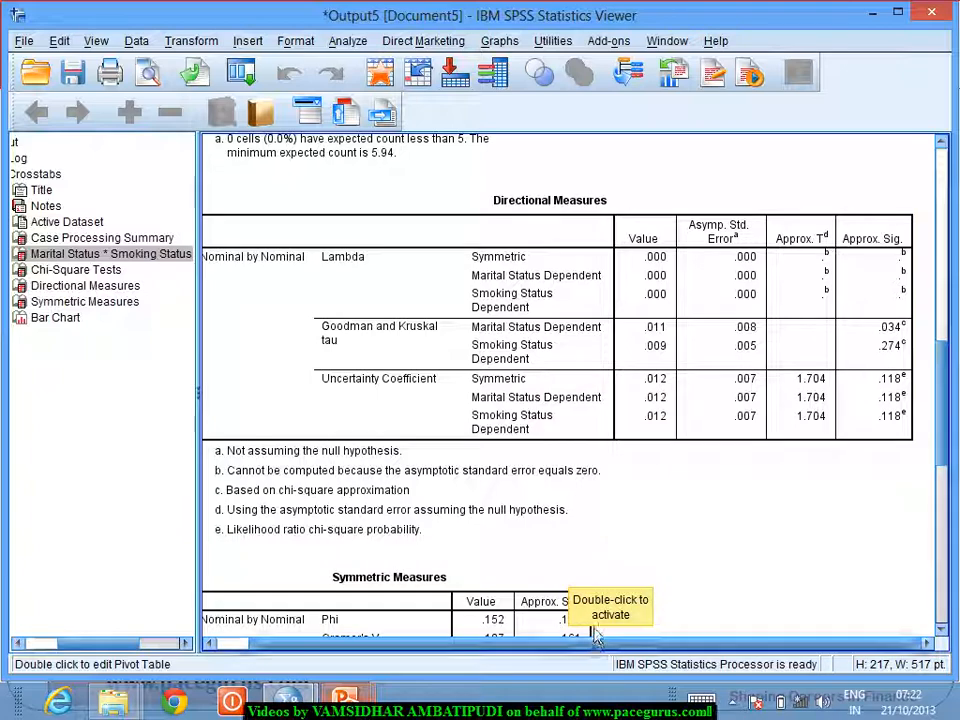
pyautogui.moveTo(598, 645); pyautogui.dragTo(566, 647)
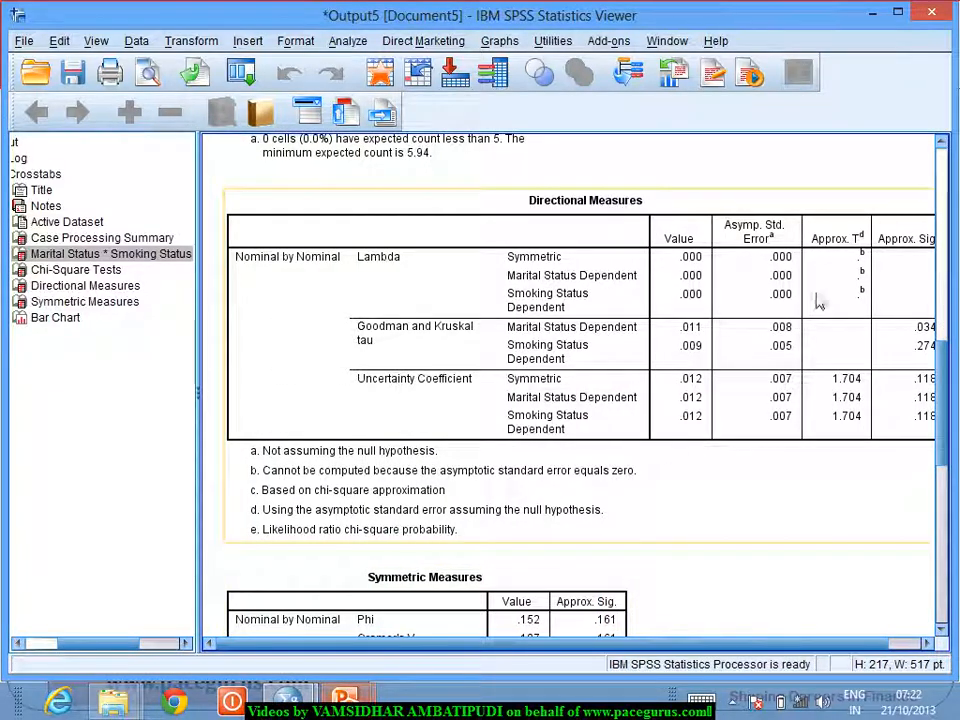
pyautogui.click(928, 384)
pyautogui.moveTo(945, 396); pyautogui.dragTo(944, 541)
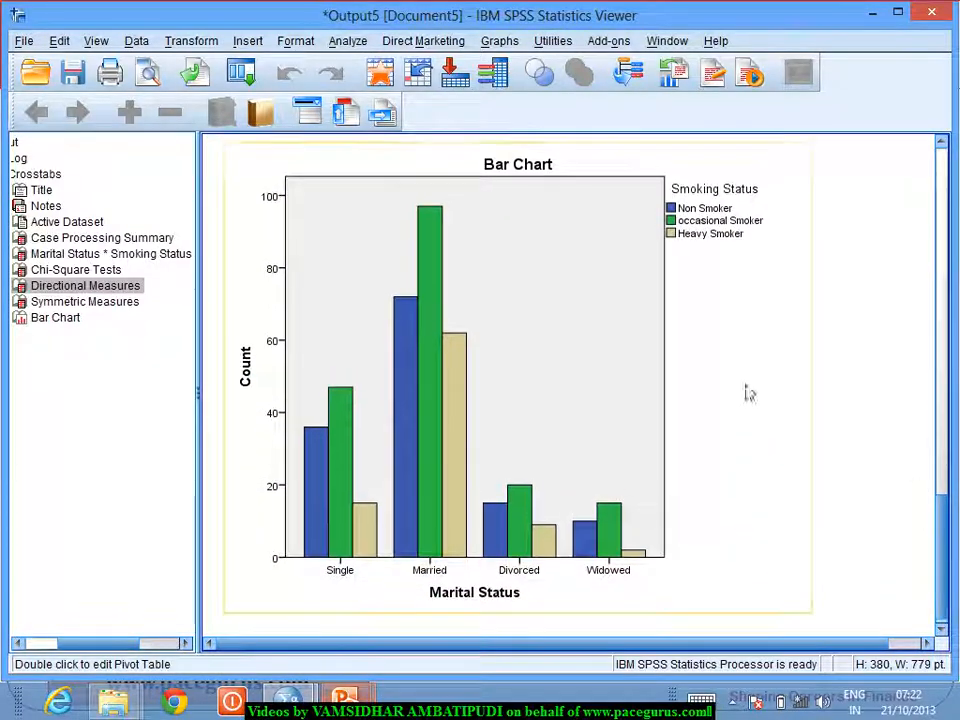
pyautogui.click(535, 388)
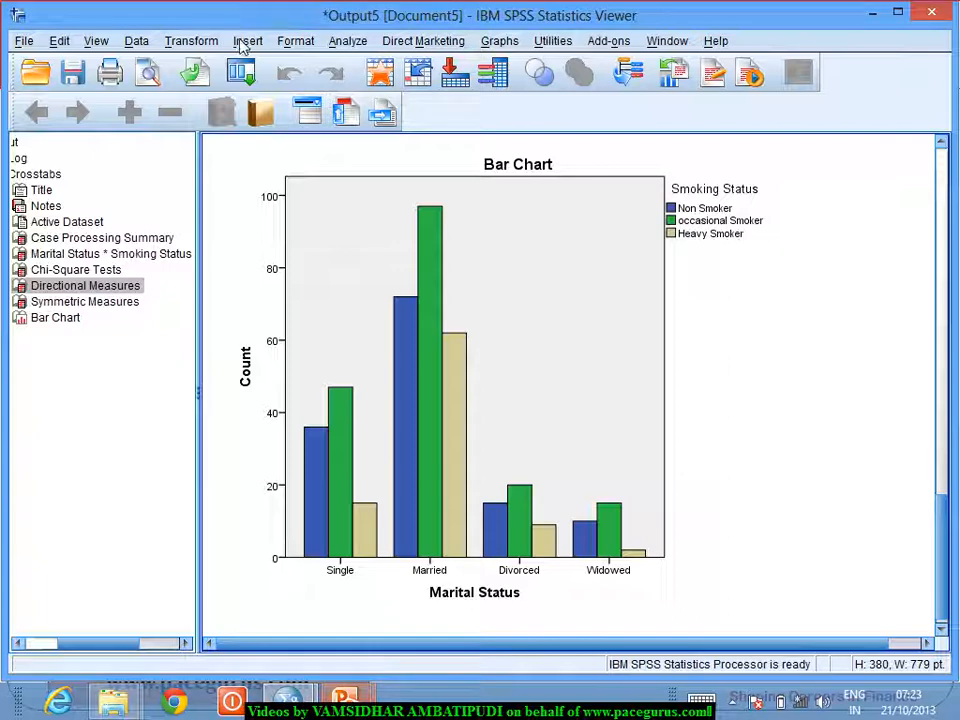
# Step: Rerun the Crosstabs of Marital Status by Smoking Status with Gender added as the layer variable
pyautogui.click(334, 45)
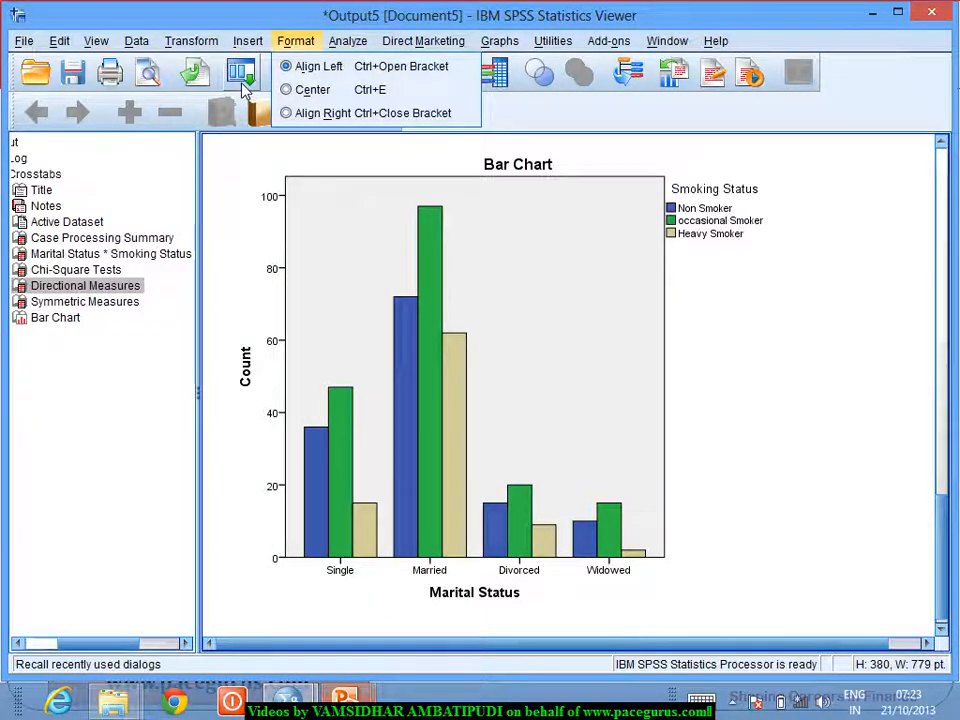
pyautogui.click(243, 76)
pyautogui.click(255, 110)
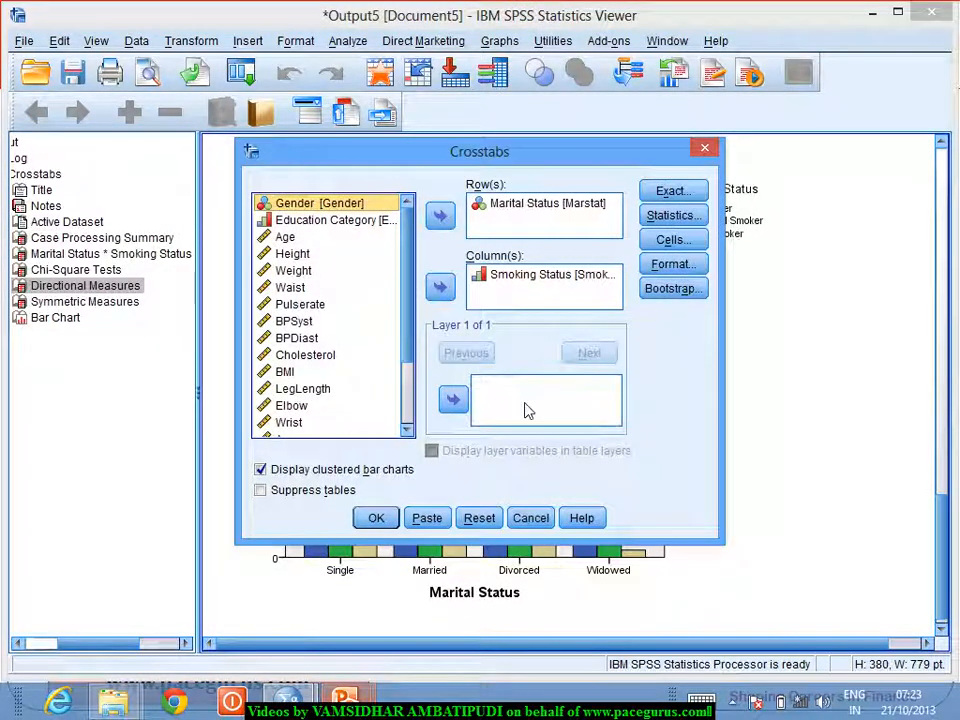
pyautogui.click(527, 411)
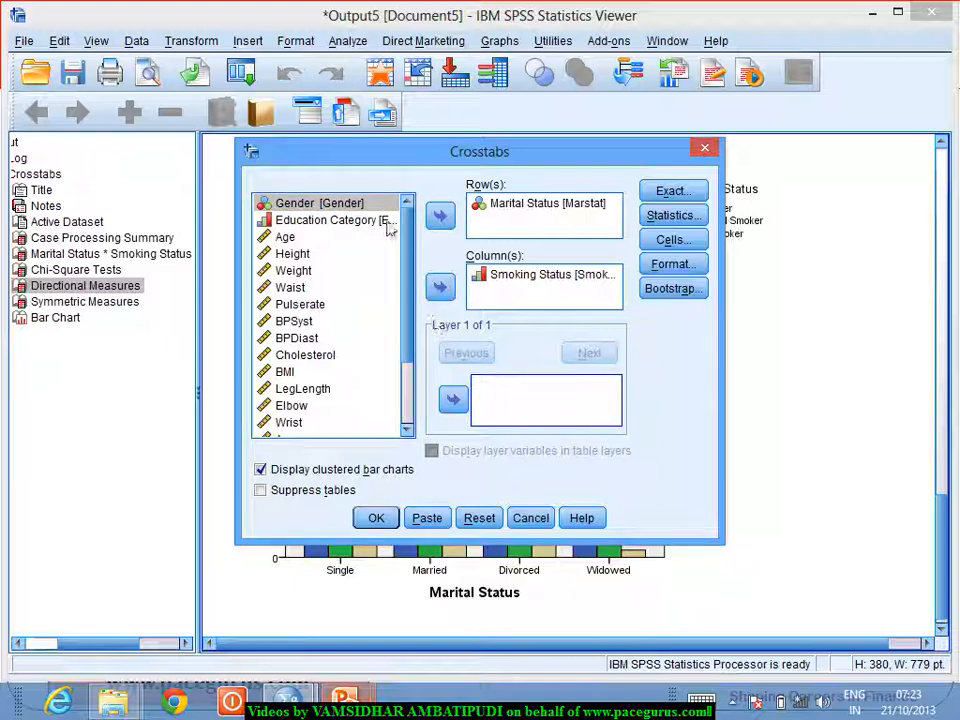
pyautogui.click(349, 205)
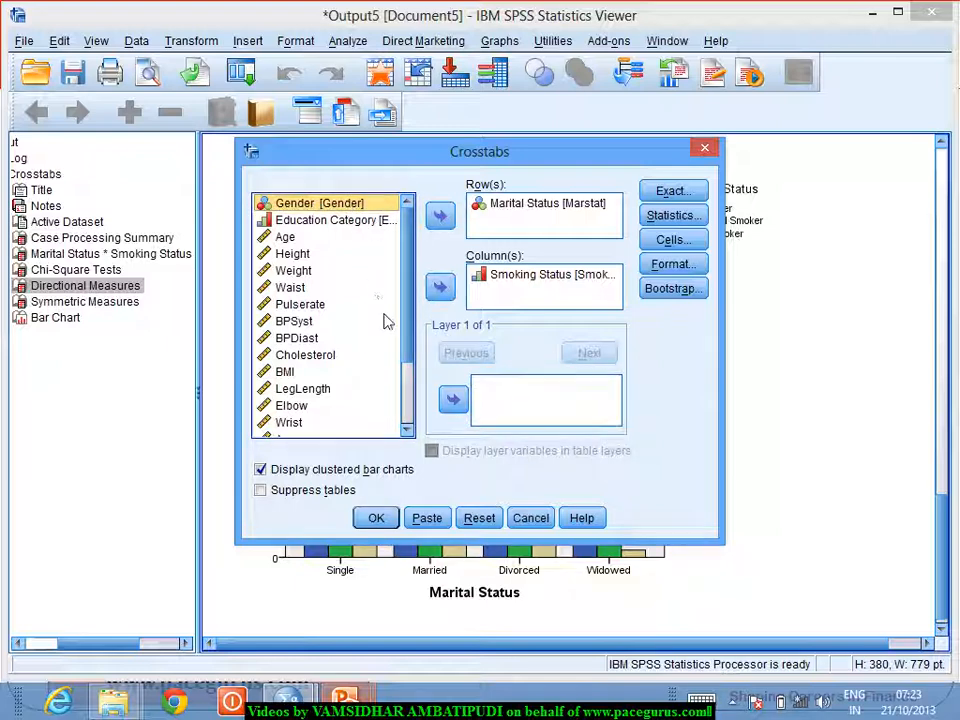
pyautogui.click(452, 399)
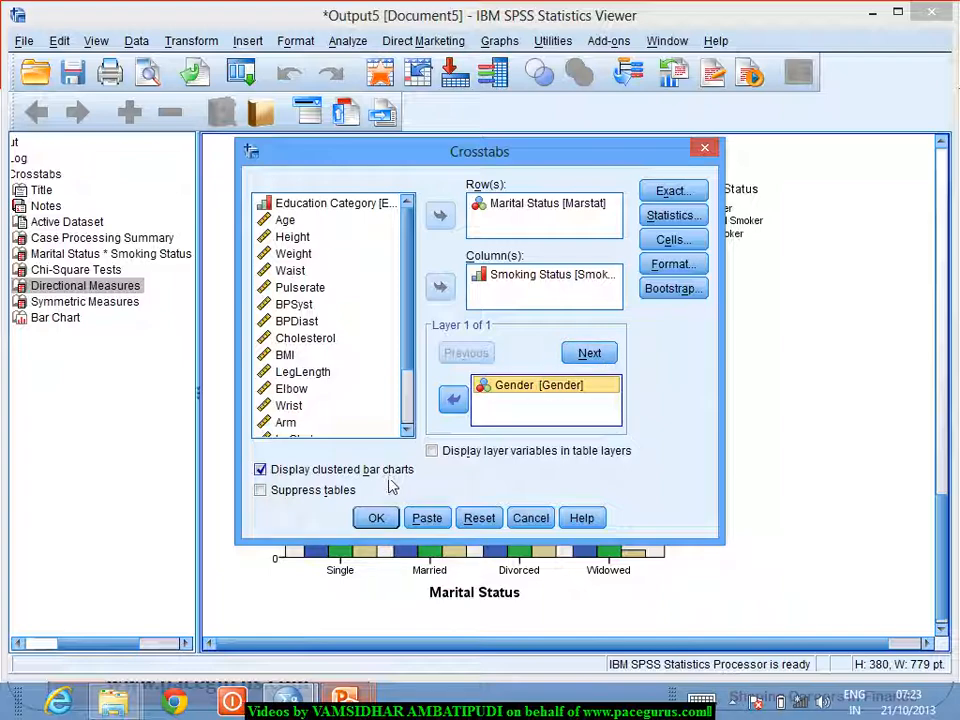
pyautogui.click(375, 517)
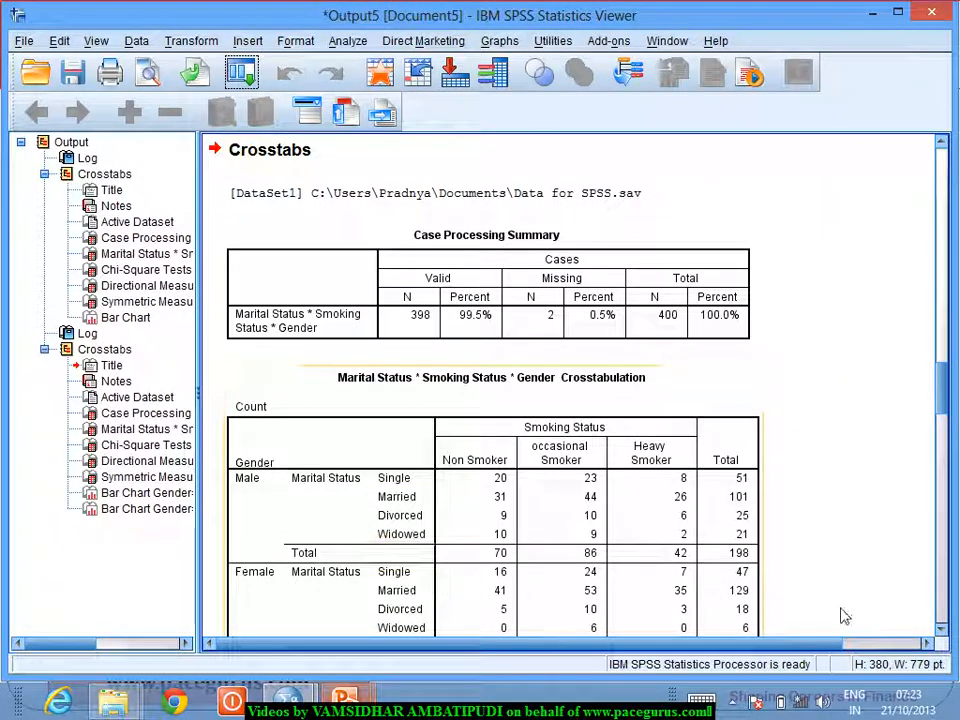
# Step: Examine the Marital Status * Smoking Status * Gender crosstabulation counts for males and females
pyautogui.click(946, 628)
pyautogui.click(944, 624)
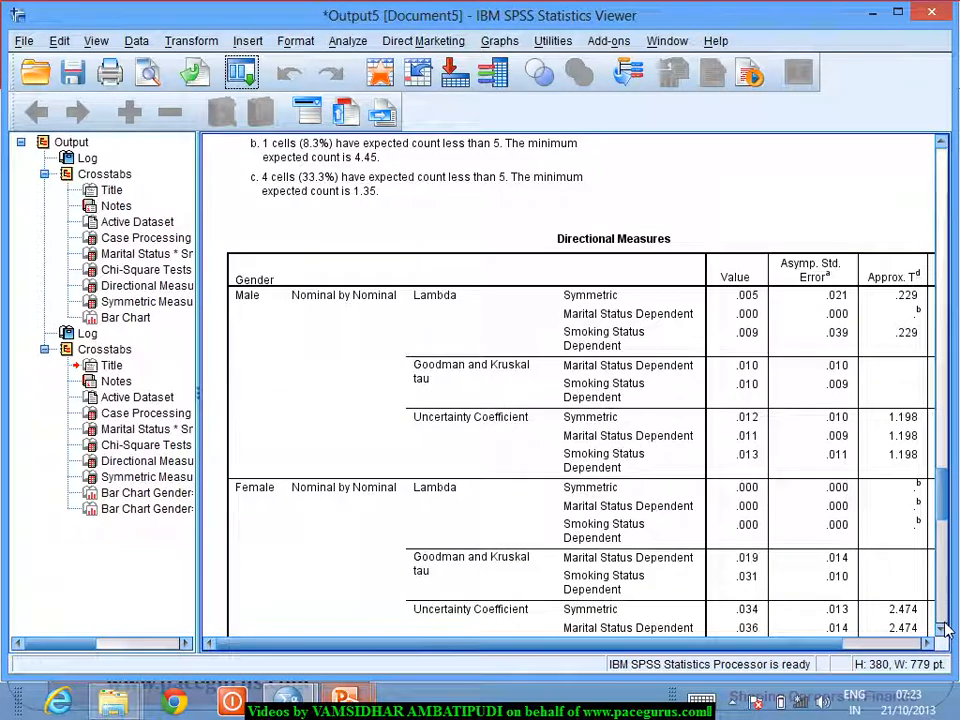
pyautogui.moveTo(948, 510); pyautogui.dragTo(949, 420)
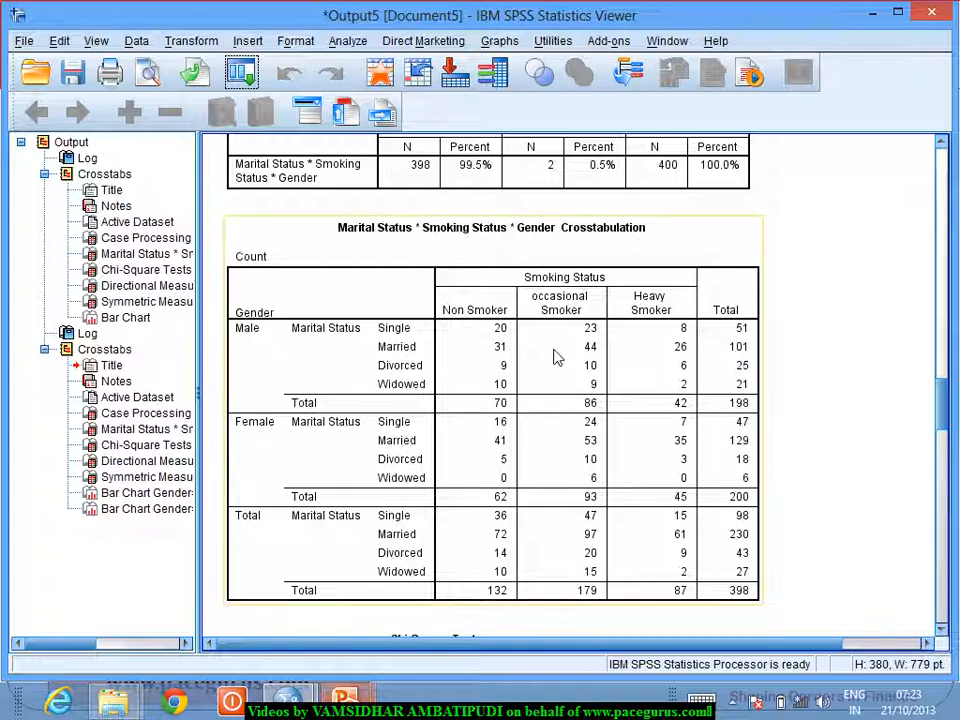
pyautogui.click(257, 336)
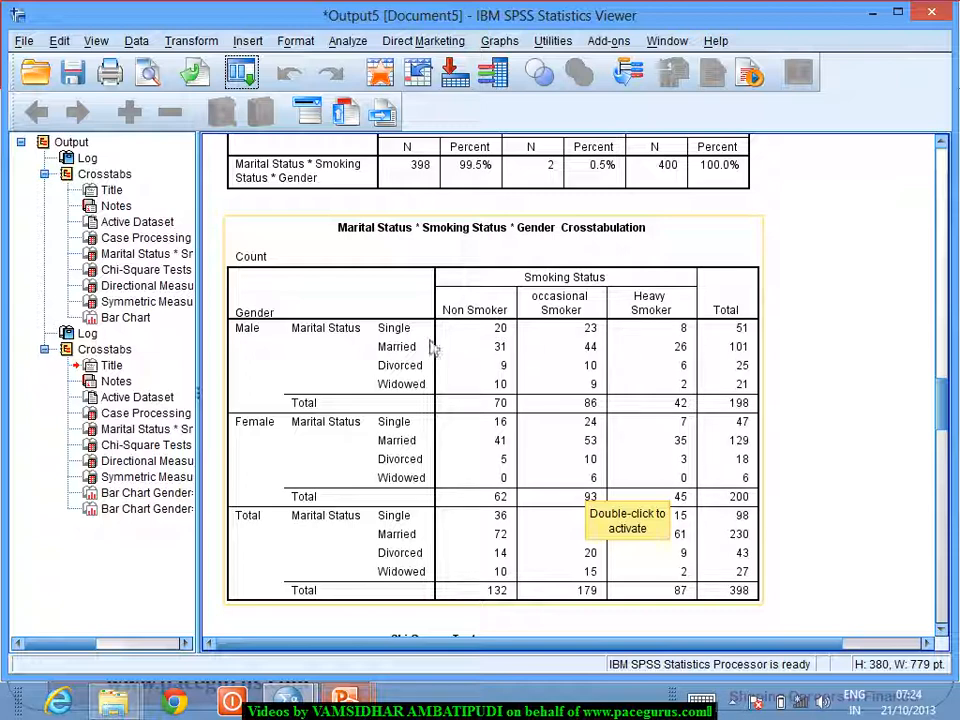
# Step: Examine the Chi-Square Tests table by gender, comparing the Pearson significance for males, females and the total, with its expected-count footnotes
pyautogui.click(943, 632)
pyautogui.click(943, 632)
pyautogui.click(943, 632)
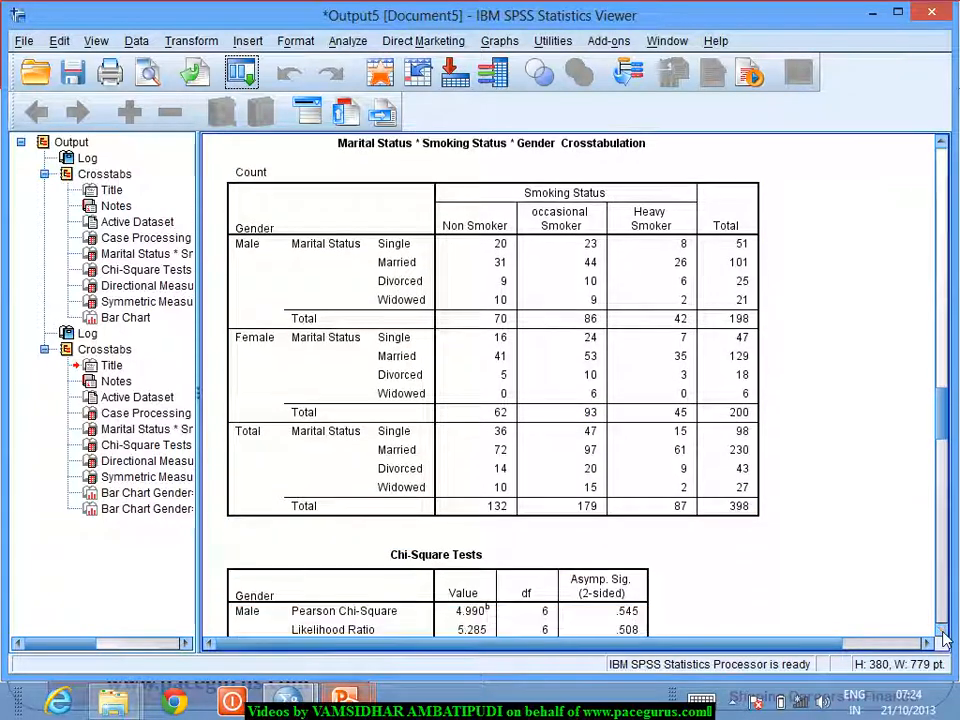
pyautogui.click(943, 632)
pyautogui.click(943, 632)
pyautogui.click(943, 632)
pyautogui.click(943, 632)
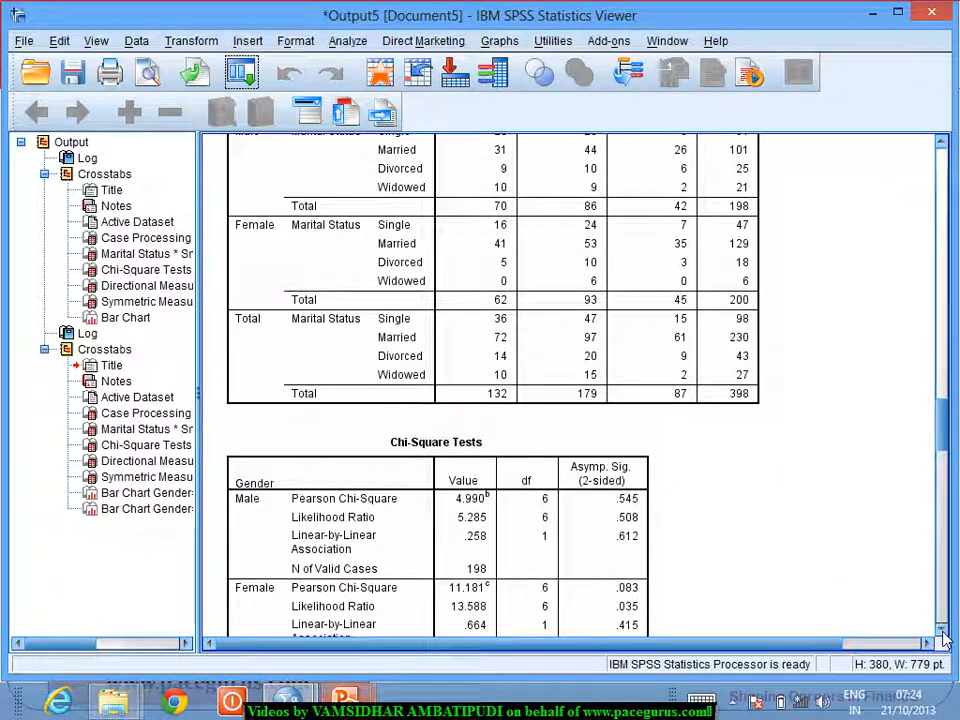
pyautogui.click(943, 632)
pyautogui.click(943, 632)
pyautogui.click(943, 632)
pyautogui.click(943, 632)
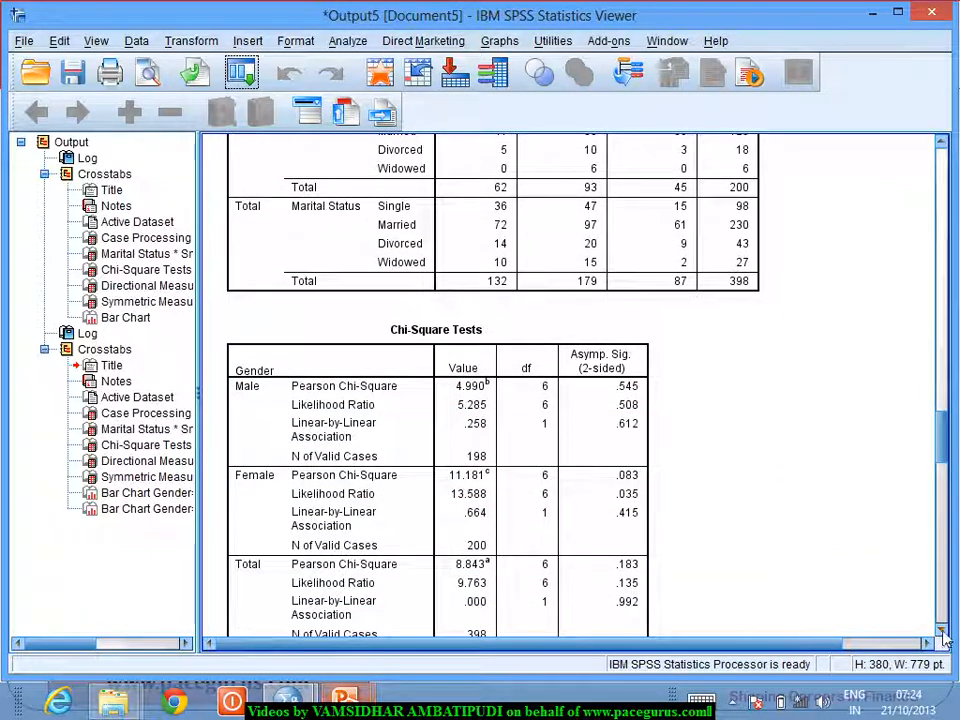
pyautogui.click(546, 482)
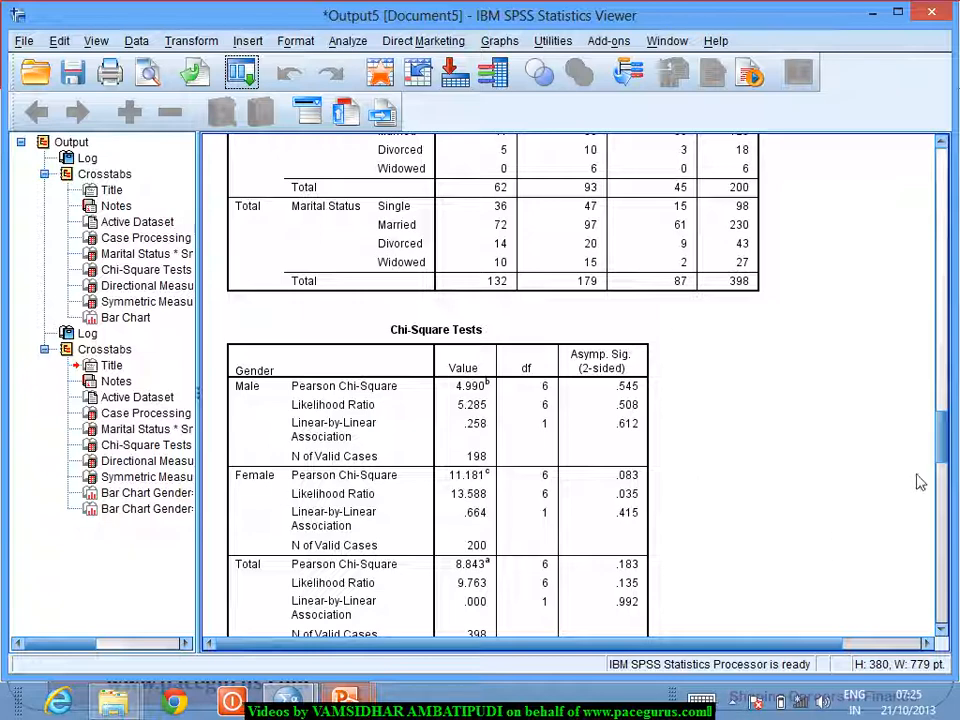
pyautogui.moveTo(944, 446); pyautogui.dragTo(946, 476)
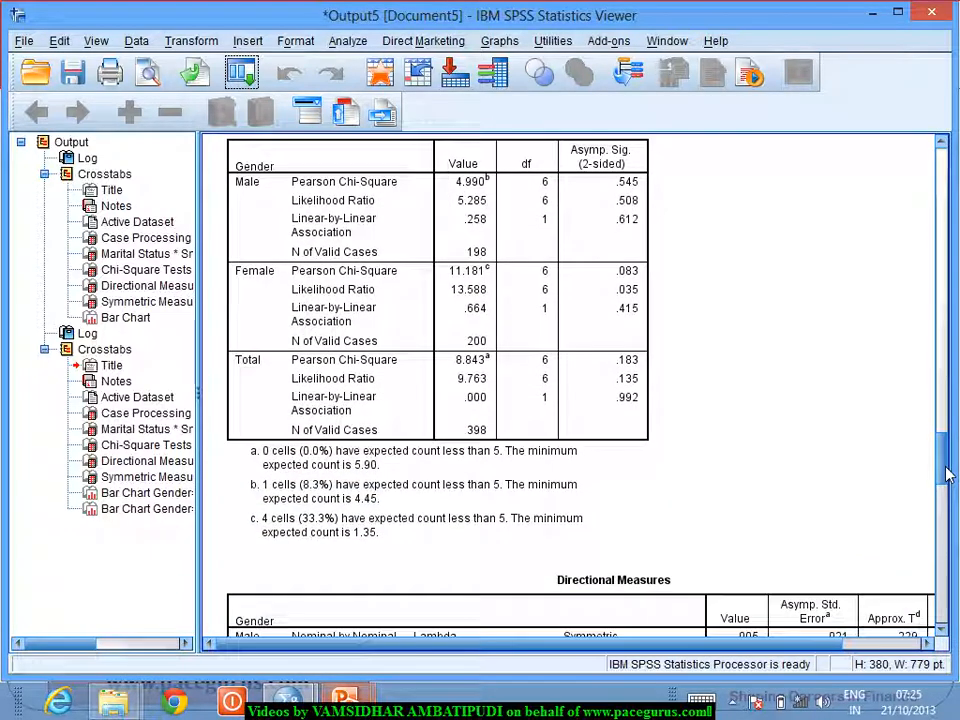
pyautogui.click(643, 195)
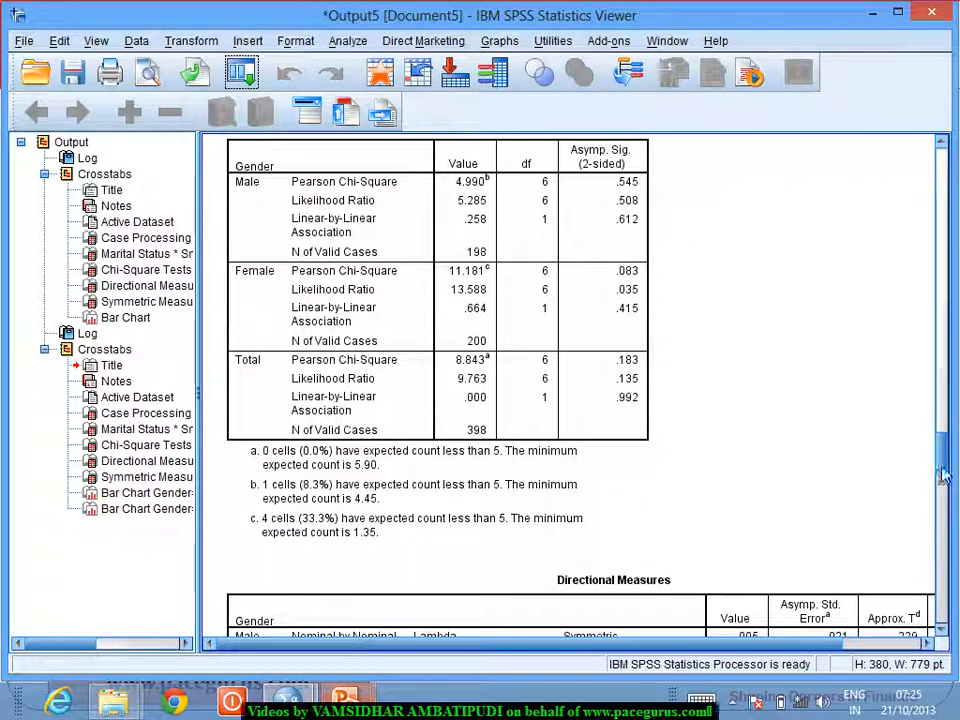
# Step: Review the Symmetric and Directional Measures tables by gender and the bar chart for females
pyautogui.moveTo(945, 475); pyautogui.dragTo(953, 562)
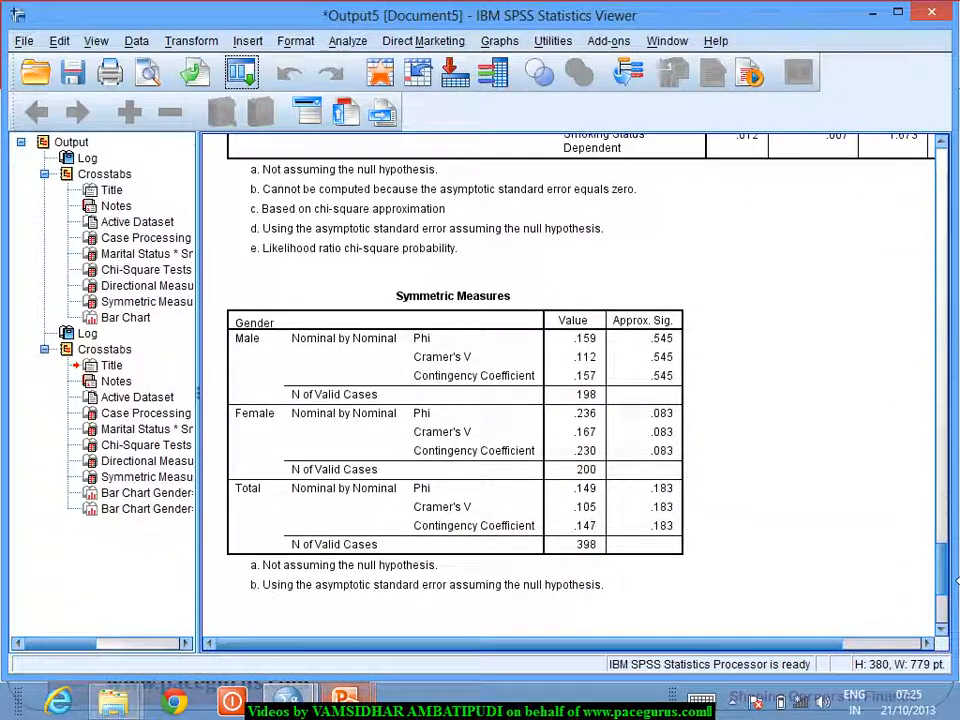
pyautogui.click(632, 396)
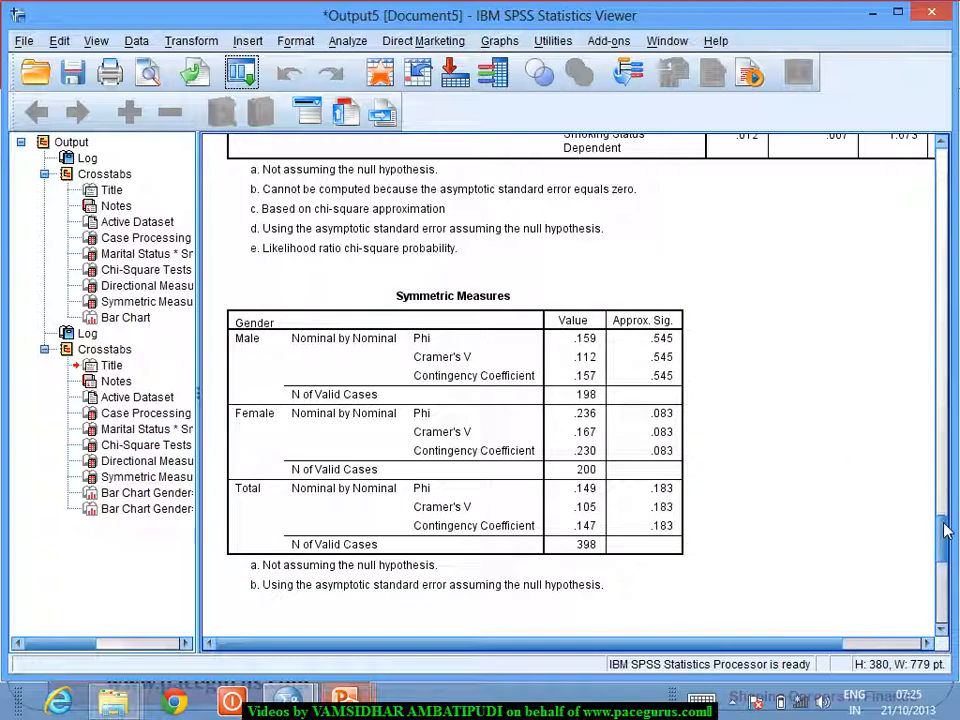
pyautogui.moveTo(946, 531); pyautogui.dragTo(948, 471)
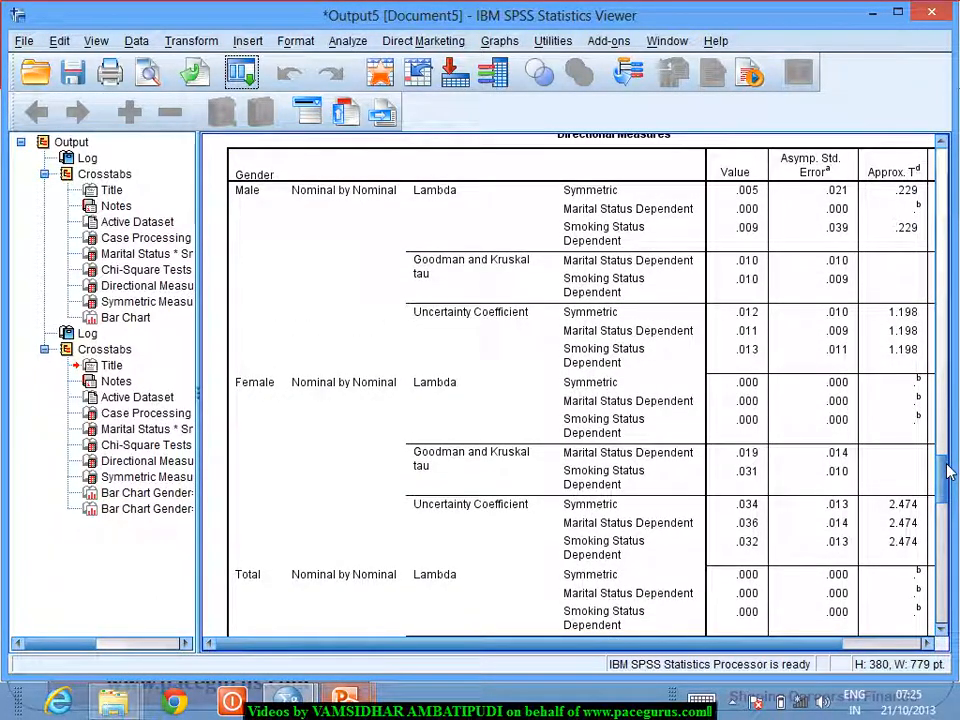
pyautogui.moveTo(949, 472); pyautogui.dragTo(949, 471)
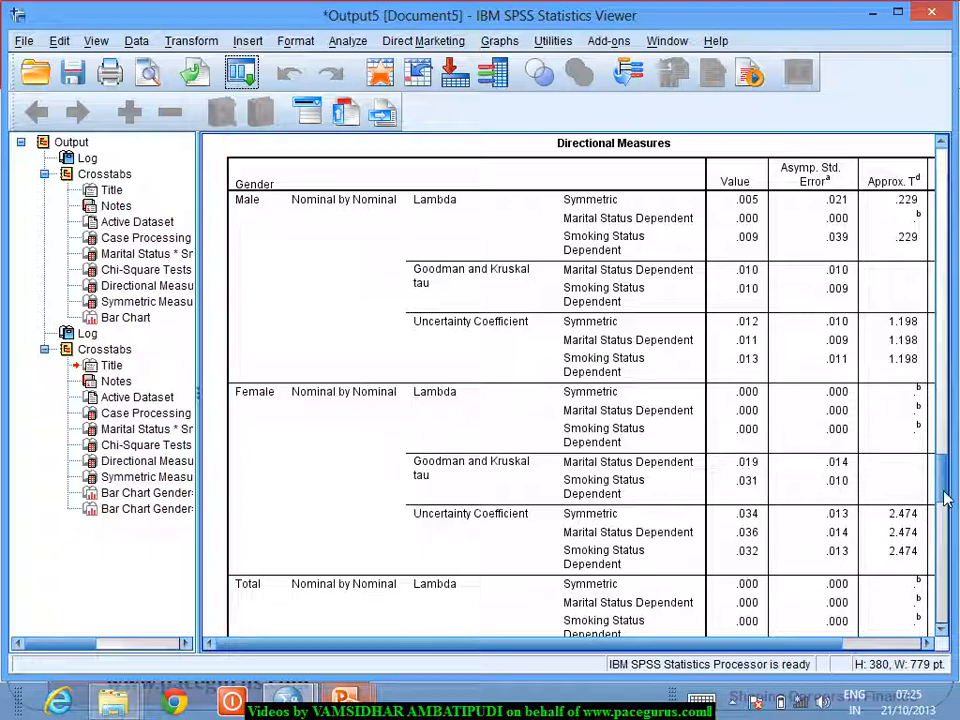
pyautogui.moveTo(945, 497); pyautogui.dragTo(952, 597)
pyautogui.click(578, 412)
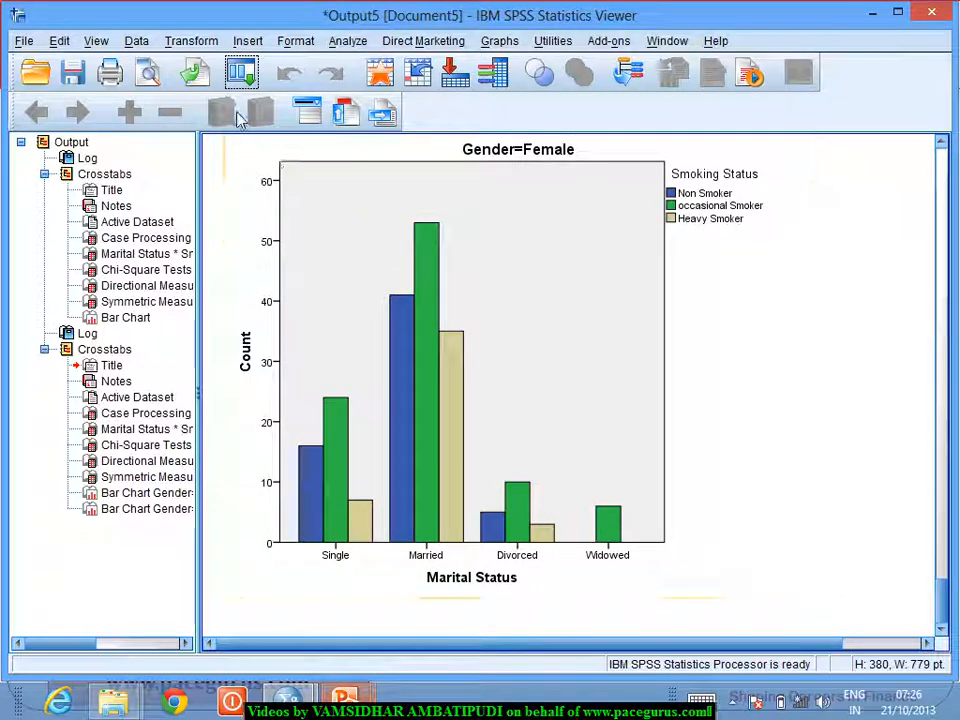
# Step: Reopen the Crosstabs dialog and reset it to clear the row, column and layer variables and all options
pyautogui.click(241, 73)
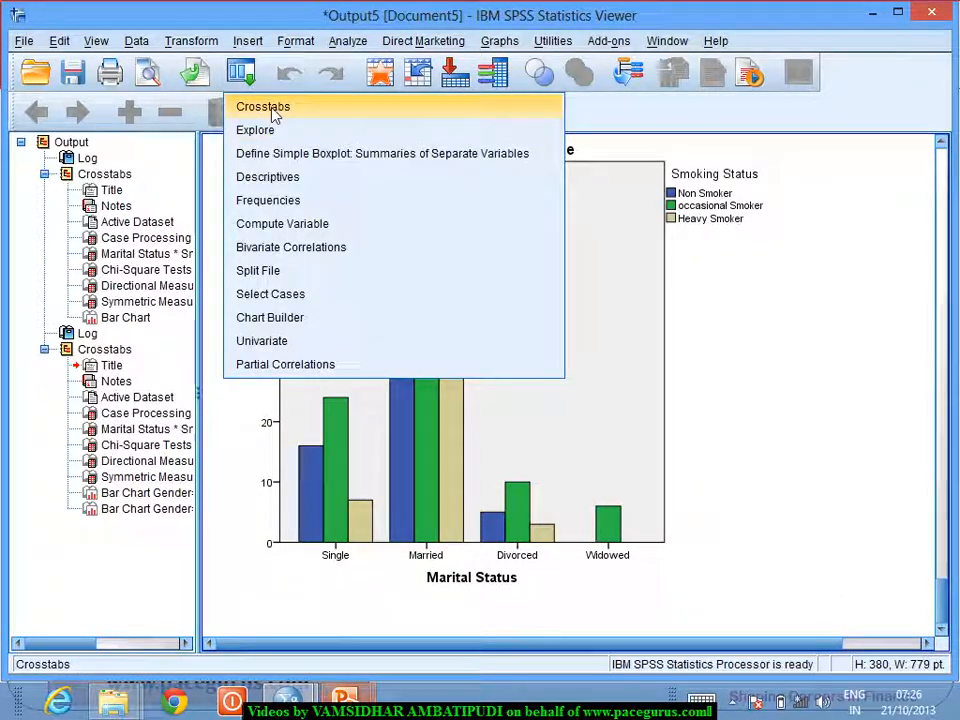
pyautogui.click(263, 107)
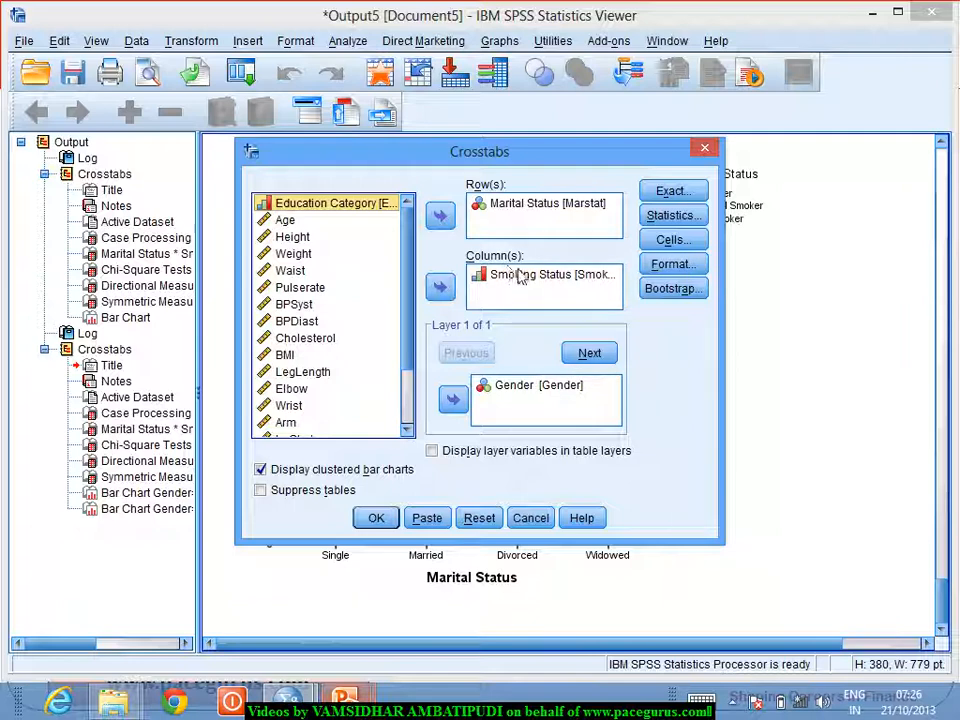
pyautogui.click(514, 207)
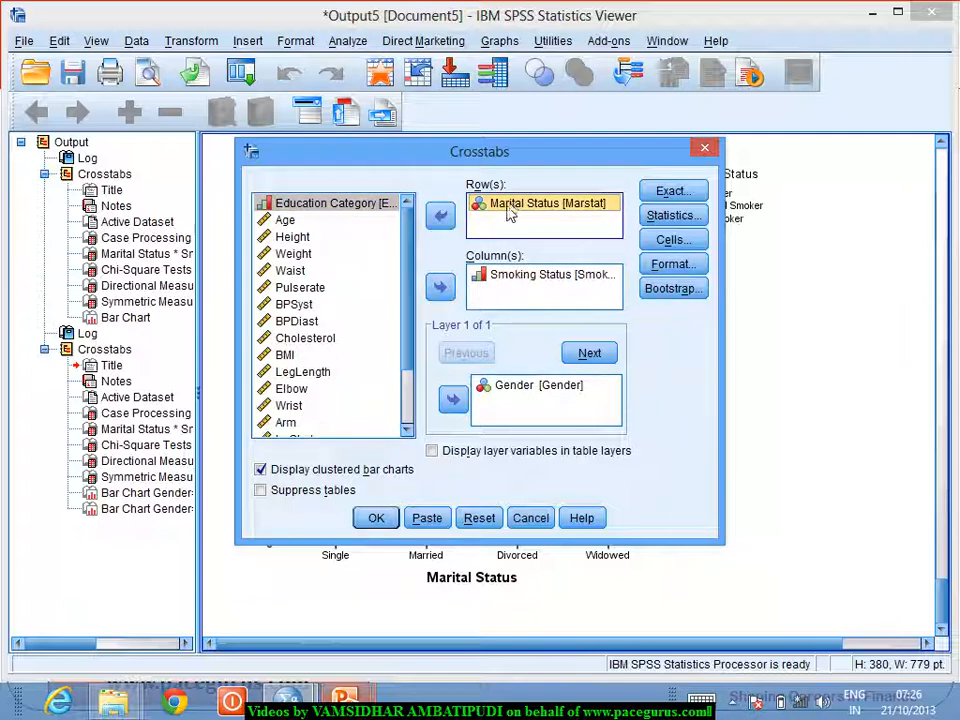
pyautogui.click(440, 216)
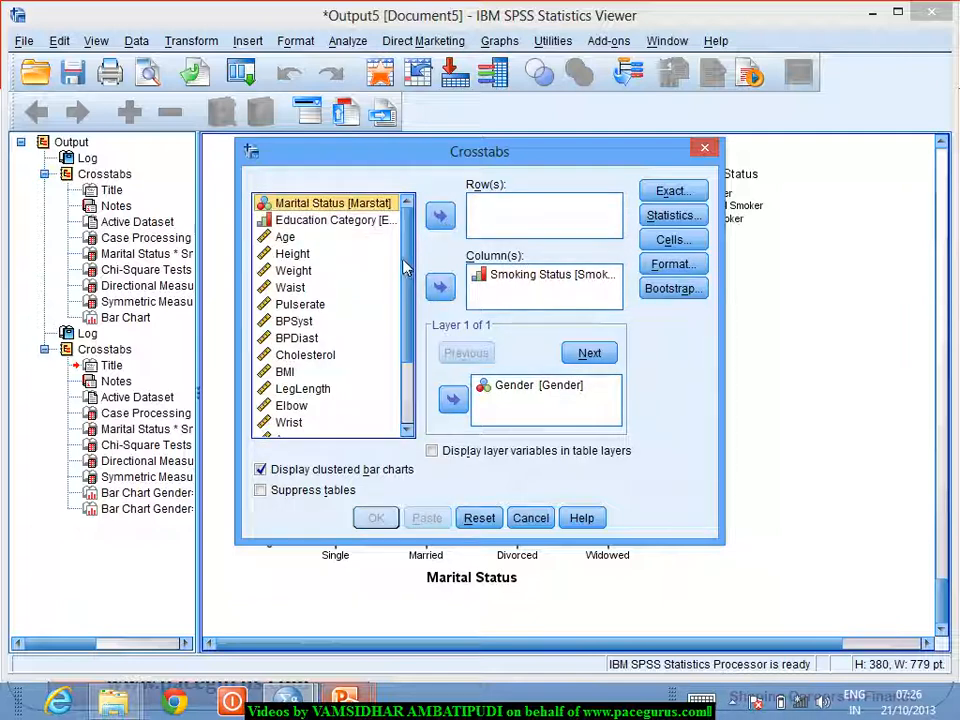
pyautogui.click(484, 518)
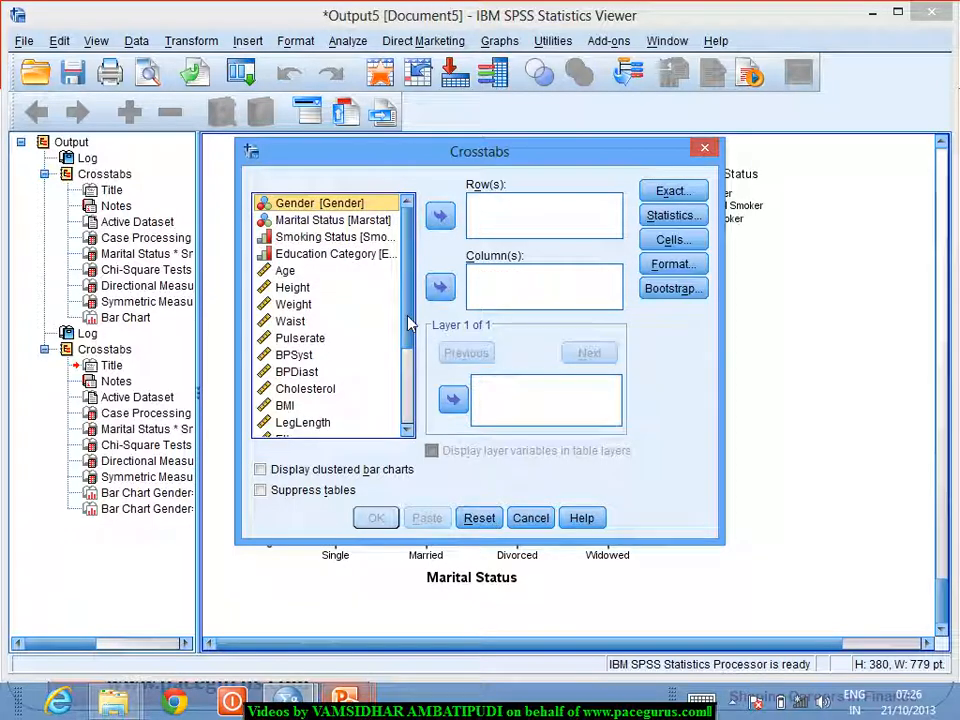
# Step: Assign Smoking Status as the column variable and Education Category as the row variable of the crosstab
pyautogui.click(348, 240)
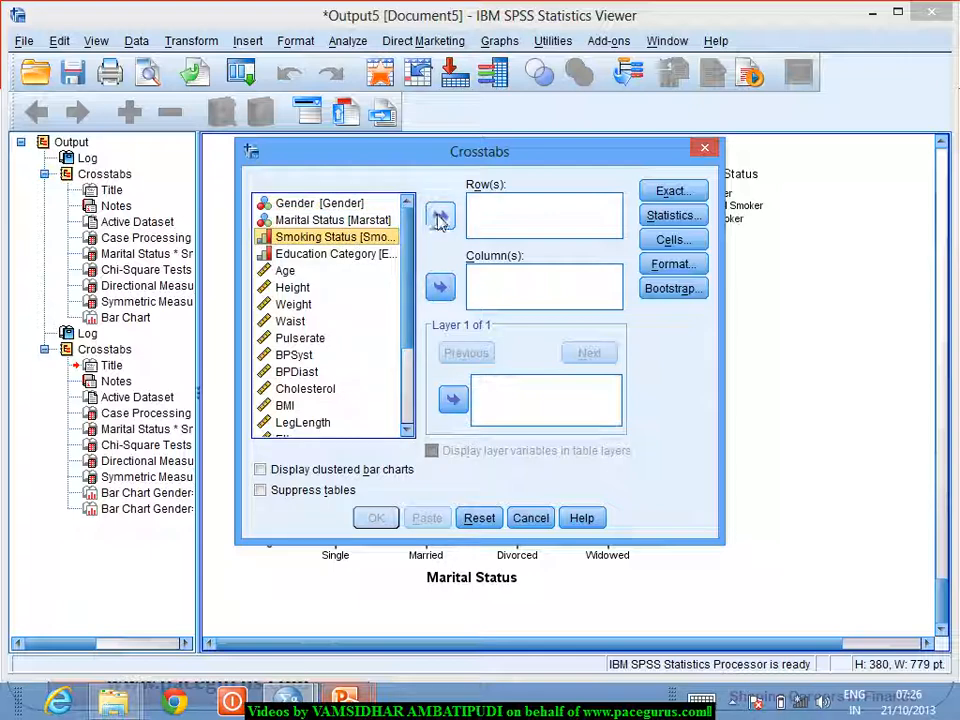
pyautogui.click(440, 287)
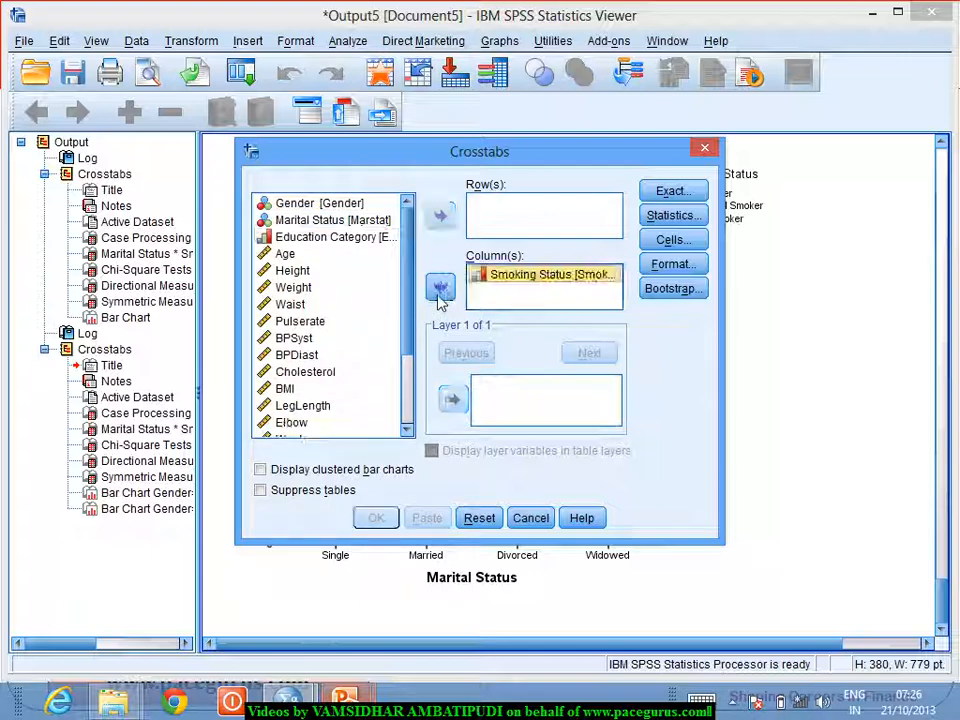
pyautogui.click(325, 237)
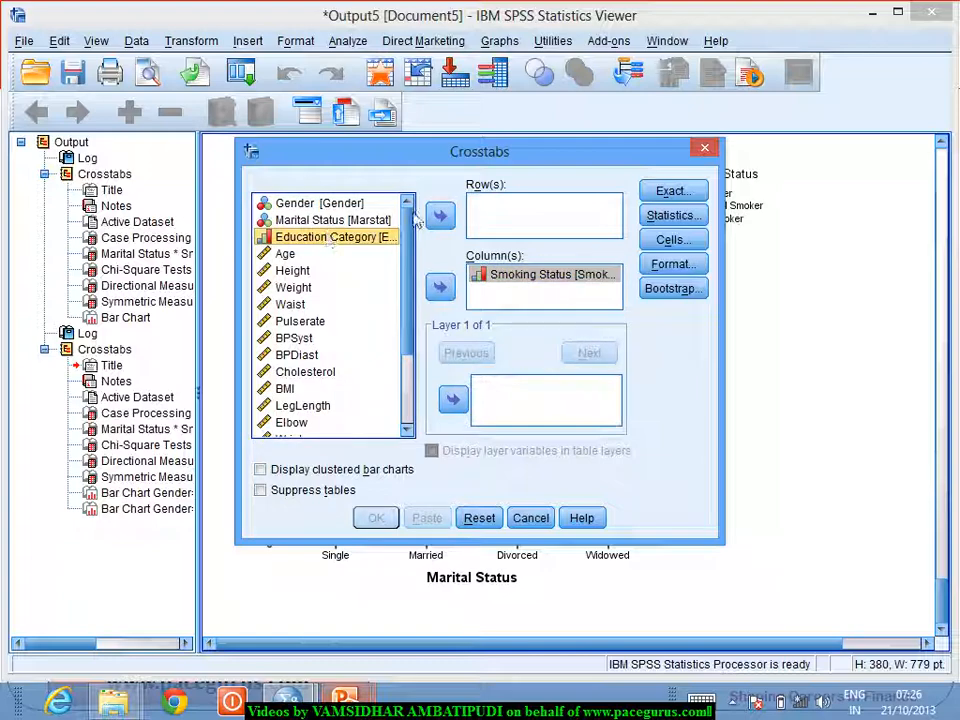
pyautogui.click(440, 216)
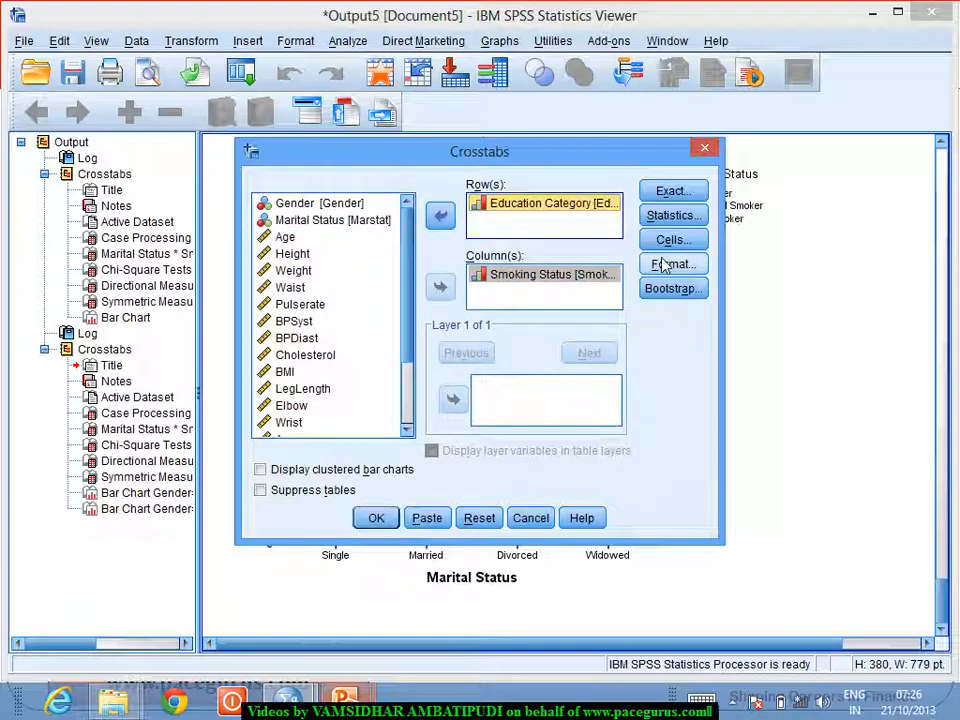
# Step: Configure the crosstab statistics to include Chi-square and the ordinal measures Gamma, Somers' d, Kendall's tau-b and Kendall's tau-c
pyautogui.click(673, 215)
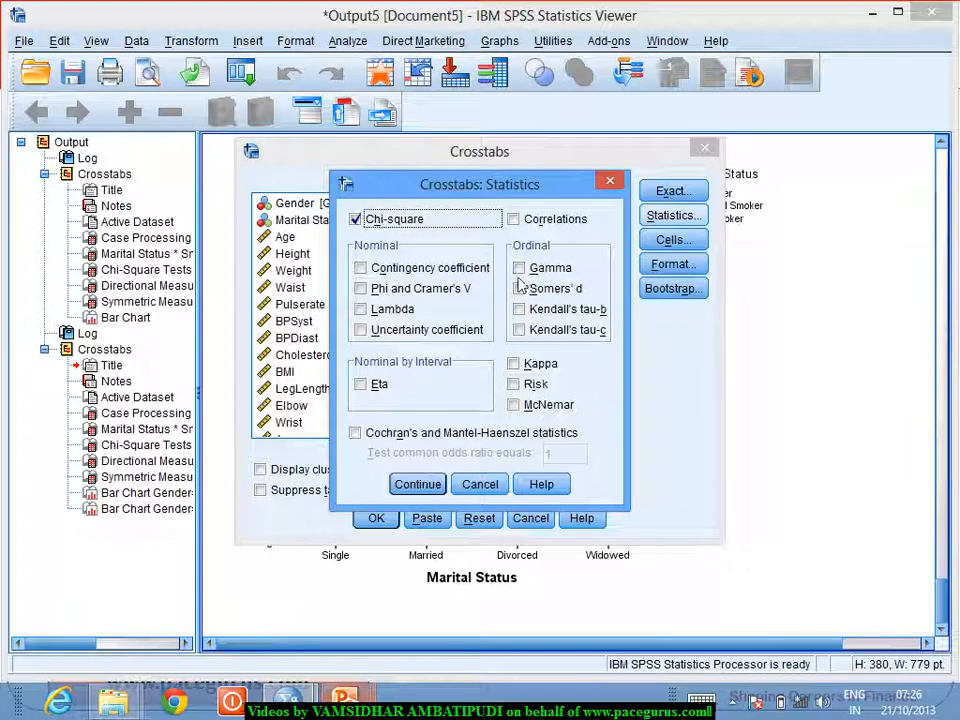
pyautogui.click(519, 268)
pyautogui.click(519, 288)
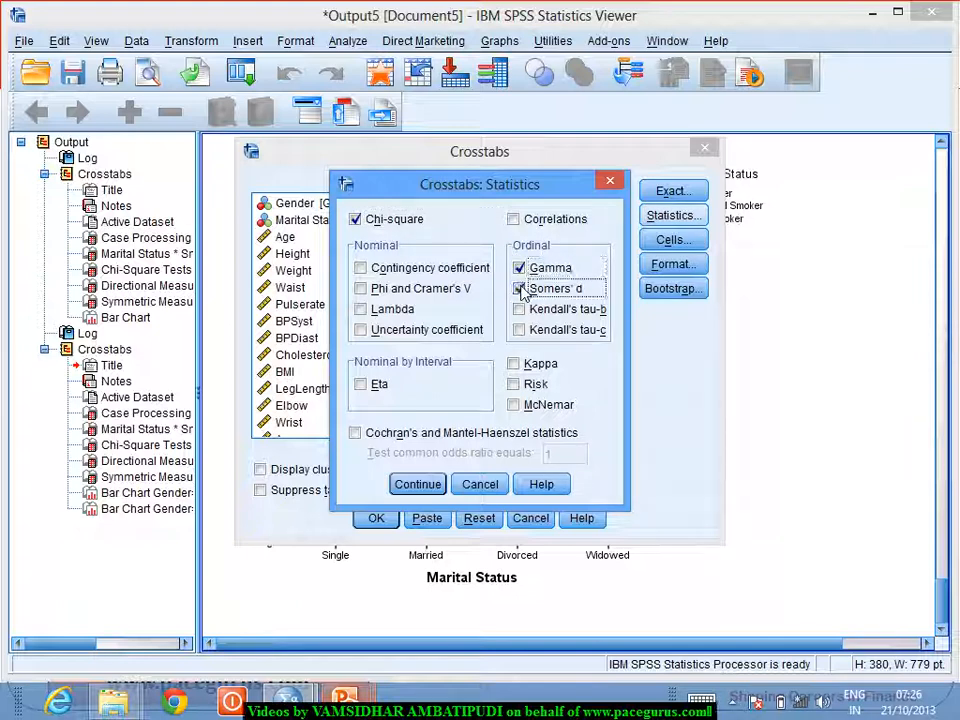
pyautogui.click(519, 309)
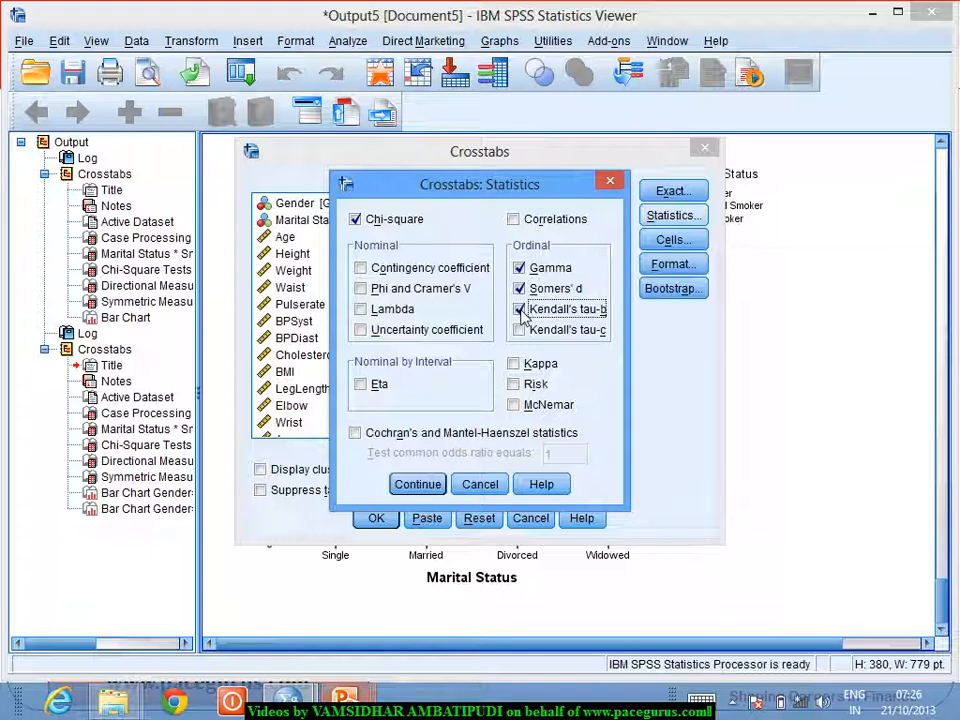
pyautogui.click(519, 330)
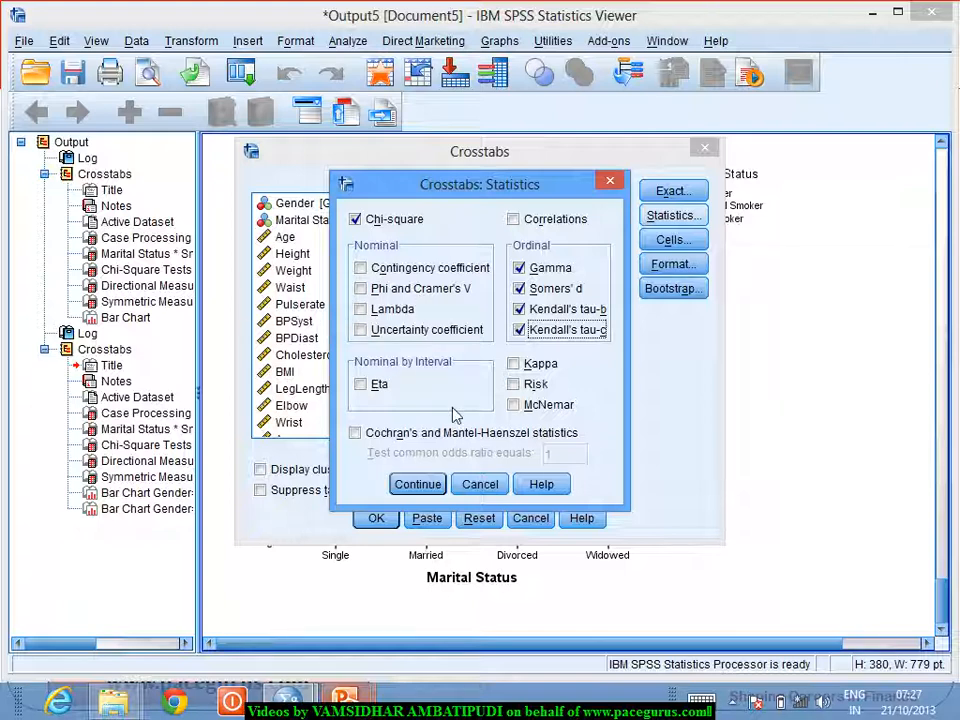
pyautogui.click(417, 485)
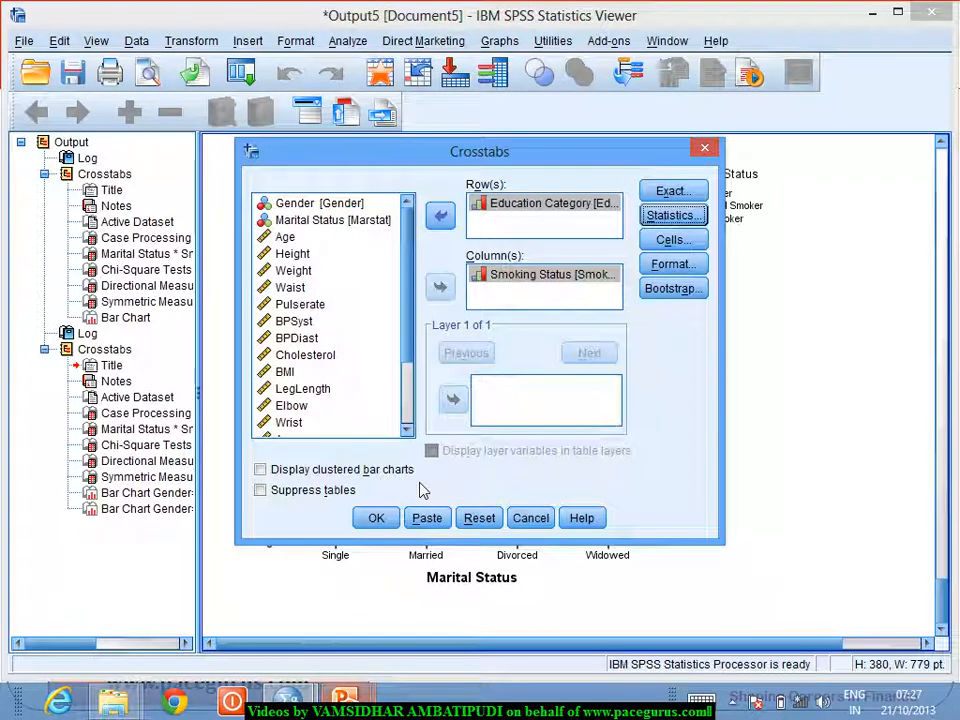
# Step: Run the crosstab with clustered bar charts and Gender as the layer variable
pyautogui.click(370, 476)
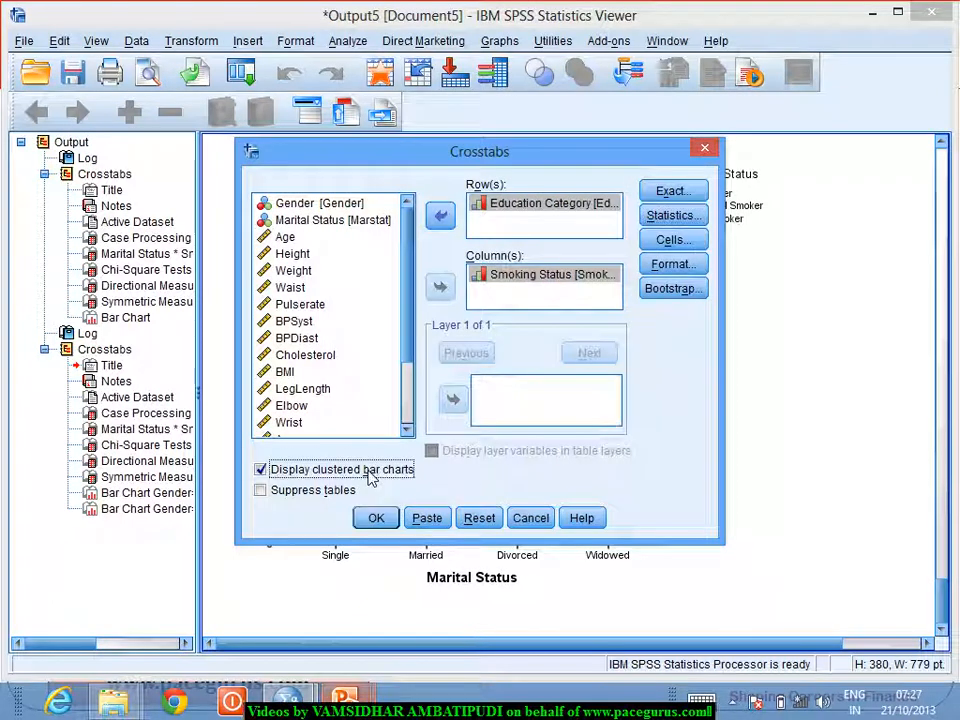
pyautogui.click(345, 205)
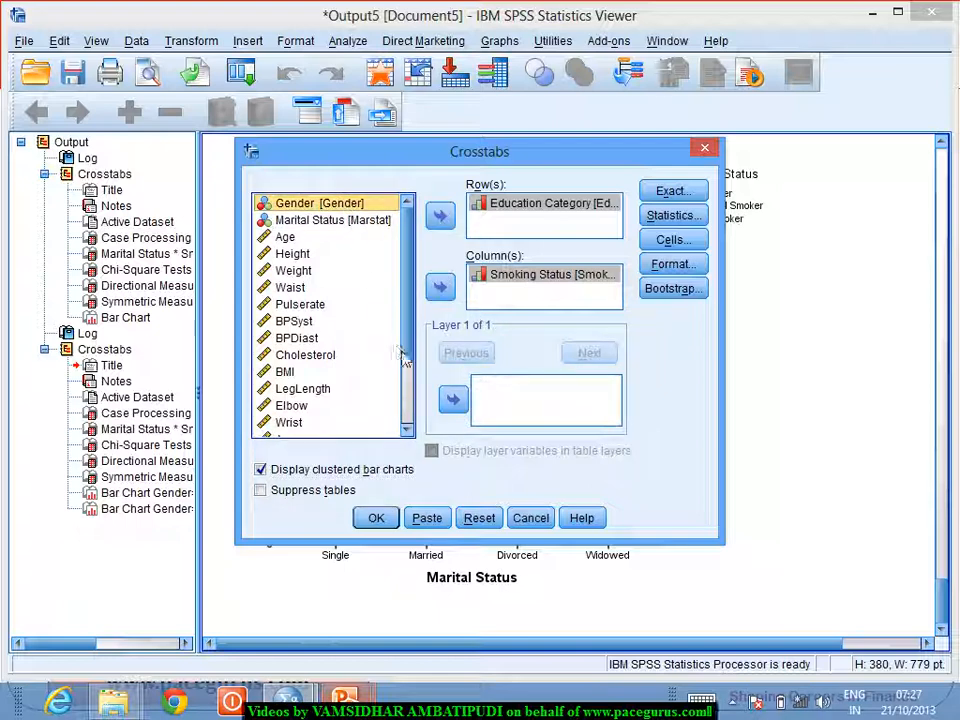
pyautogui.click(455, 400)
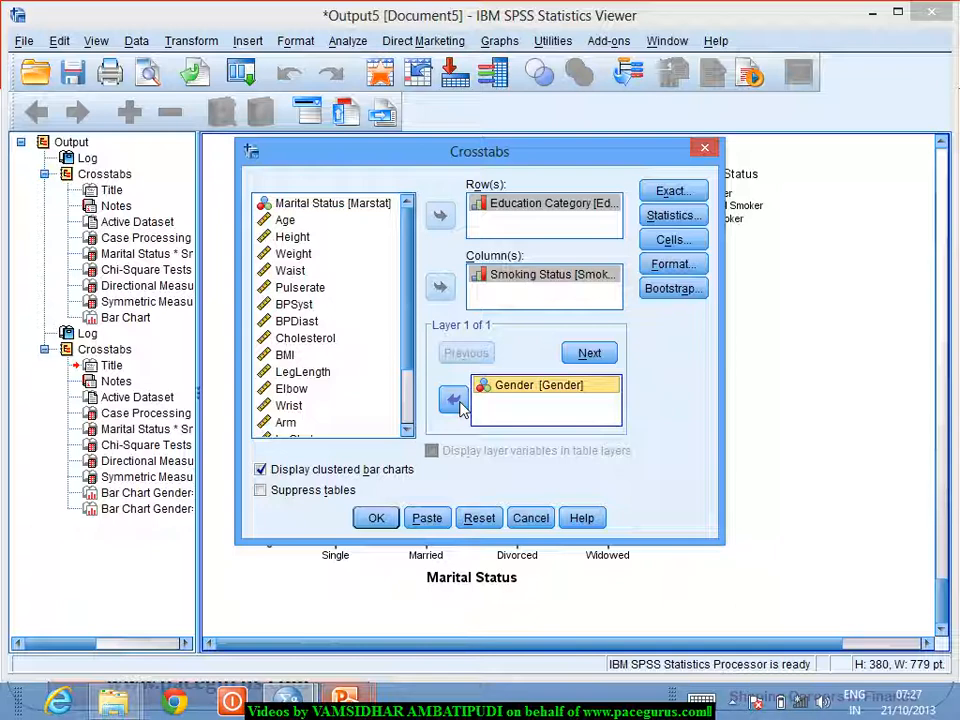
pyautogui.click(376, 518)
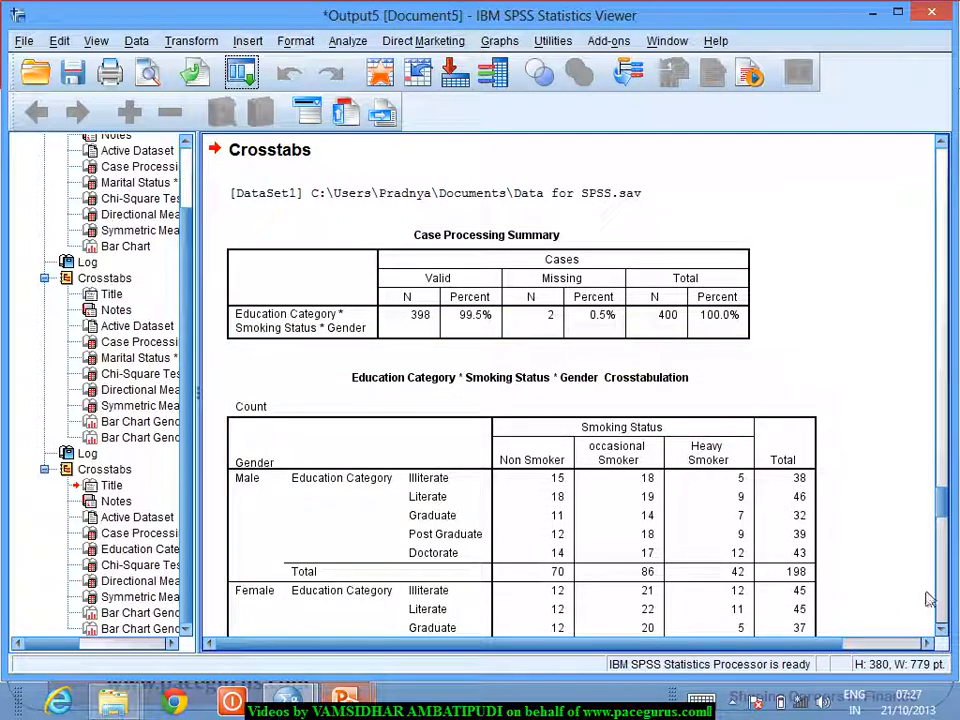
# Step: Examine the Education Category * Smoking Status * Gender crosstabulation counts for males, females and the total
pyautogui.click(941, 630)
pyautogui.click(942, 632)
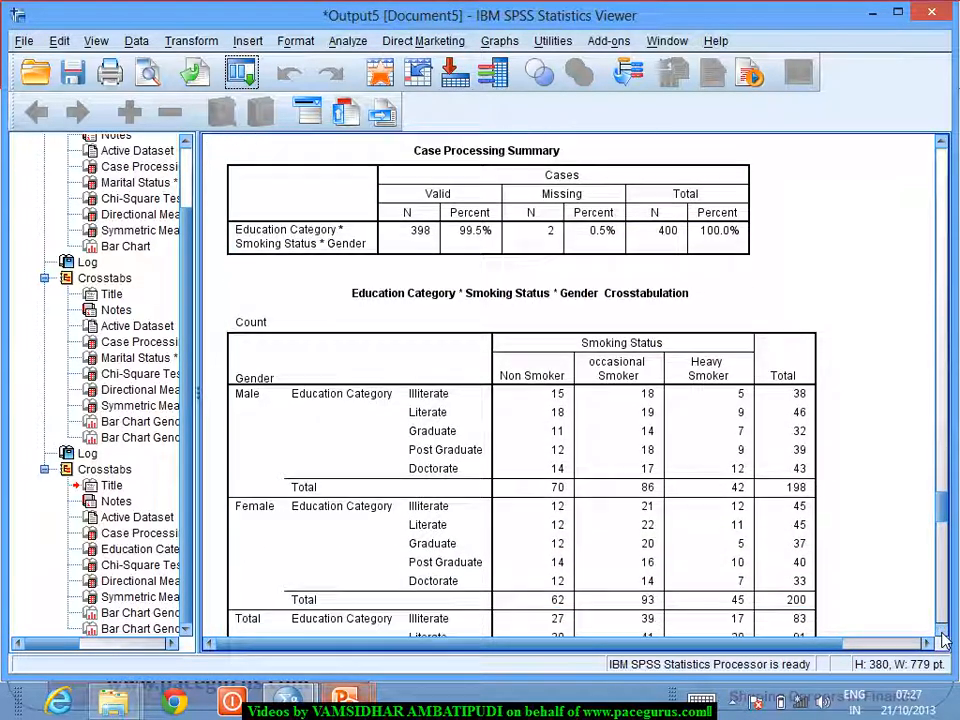
pyautogui.click(942, 632)
pyautogui.click(942, 632)
pyautogui.click(942, 632)
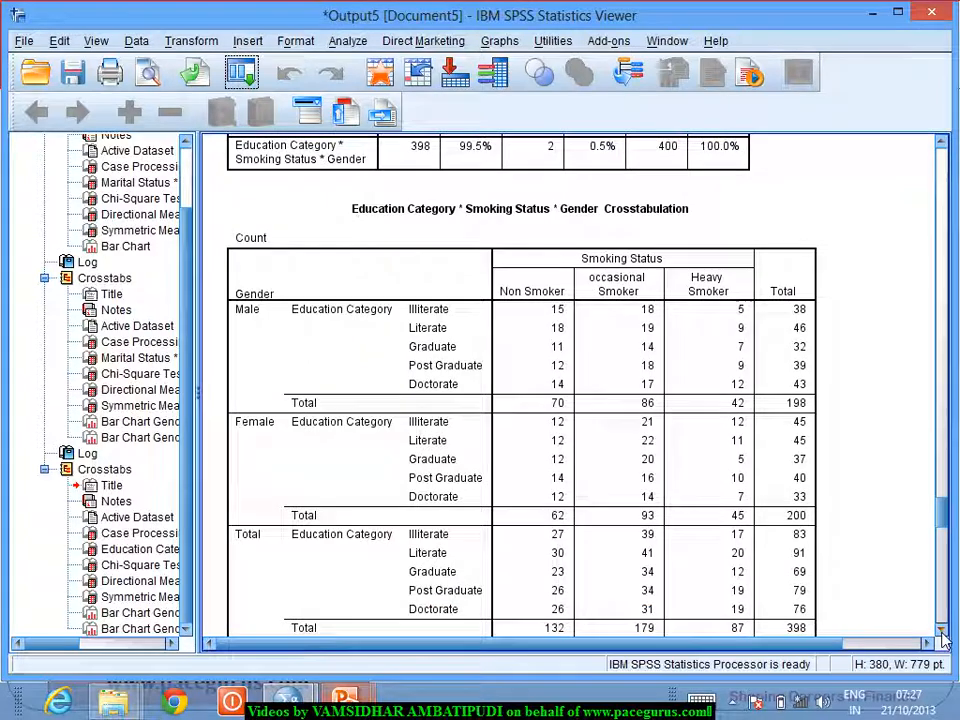
pyautogui.click(942, 632)
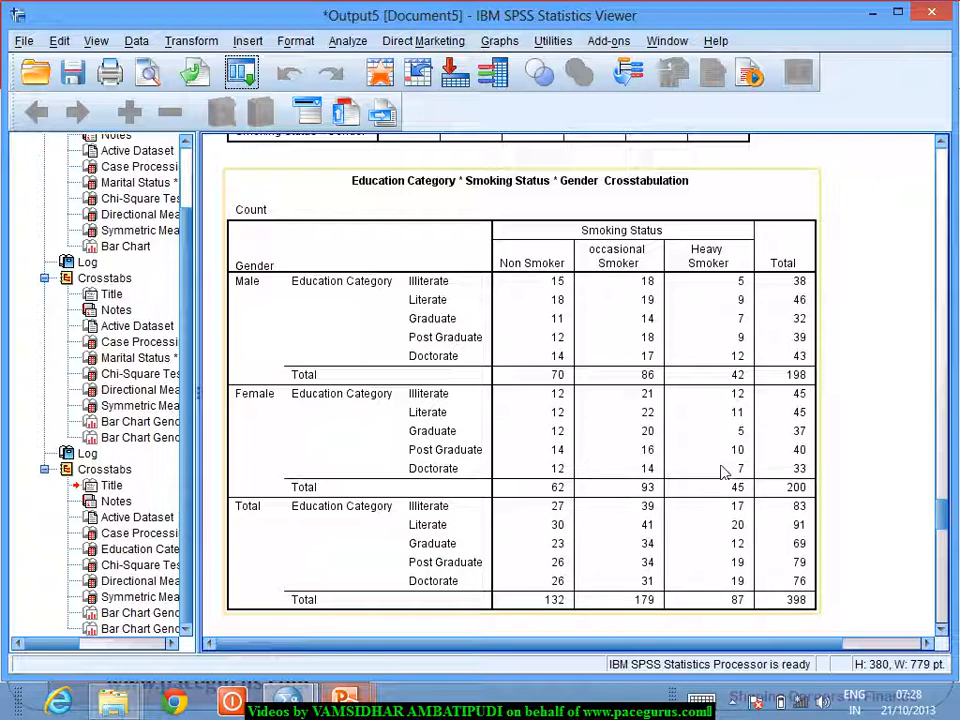
# Step: Examine the Chi-Square Tests table for Education Category by Smoking Status, comparing the significance values for males, females and the total
pyautogui.click(942, 630)
pyautogui.click(942, 631)
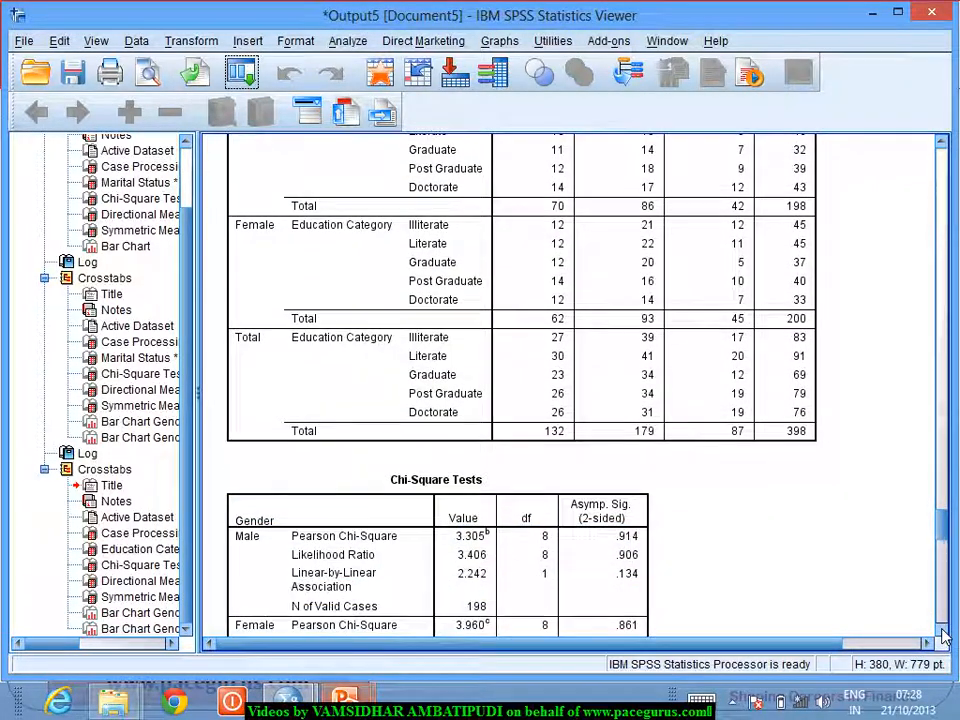
pyautogui.click(942, 631)
pyautogui.click(942, 631)
pyautogui.click(942, 631)
pyautogui.click(942, 631)
pyautogui.click(942, 631)
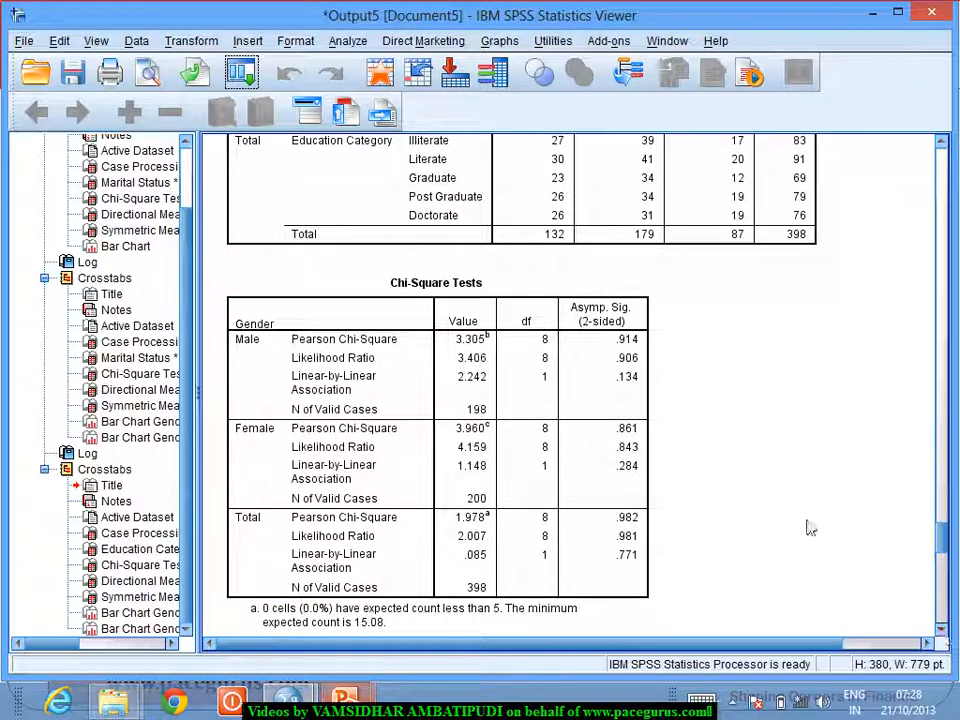